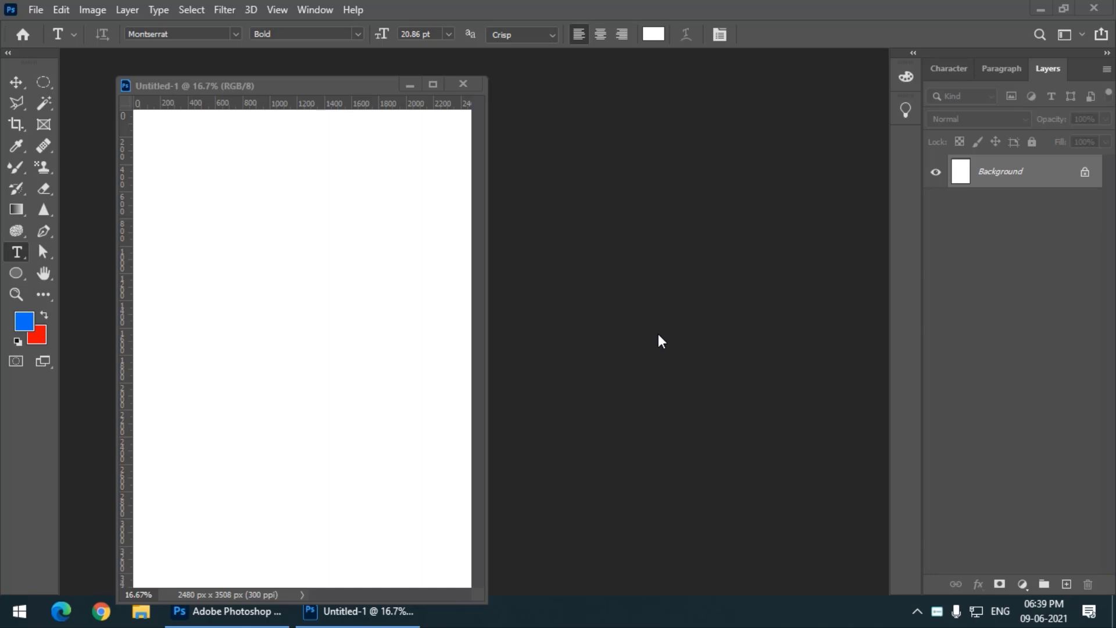
drag(301, 84, 383, 85)
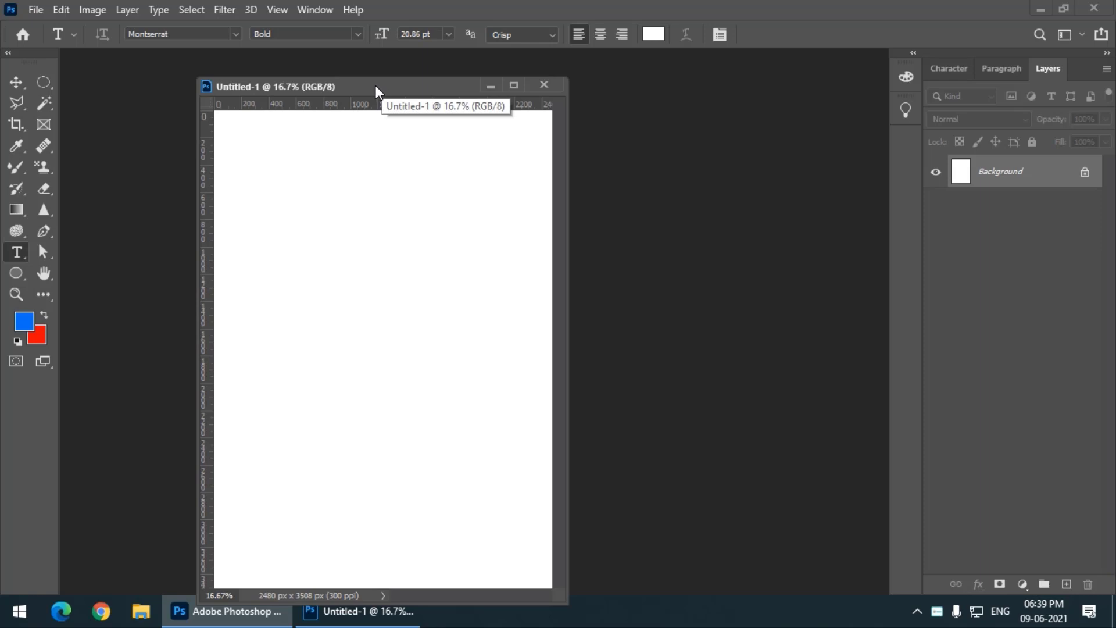
click(43, 235)
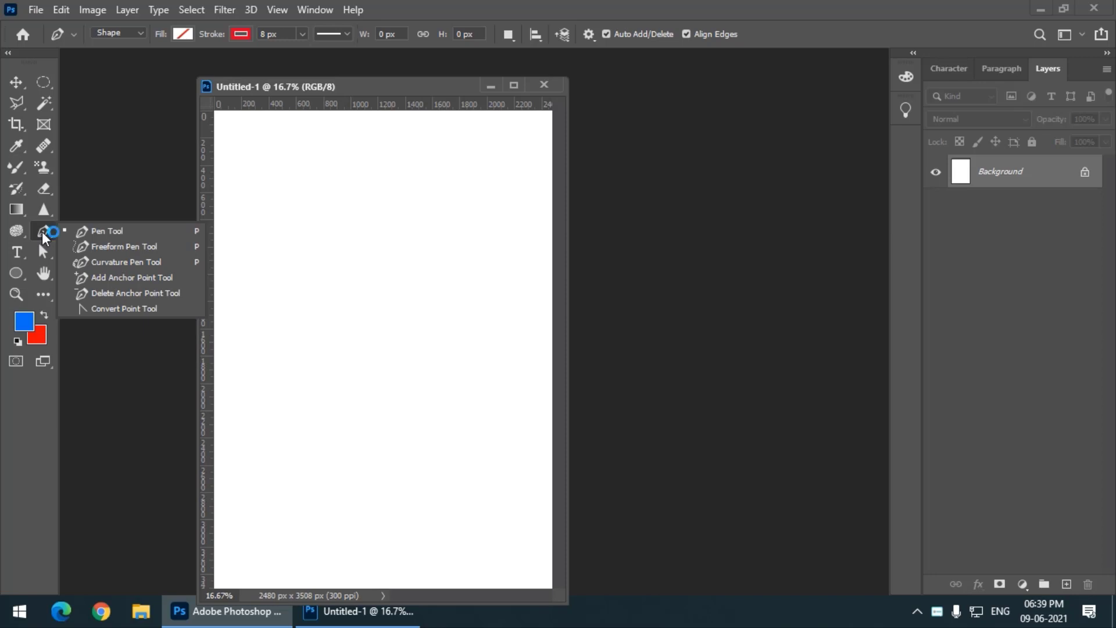
click(44, 235)
right_click(45, 237)
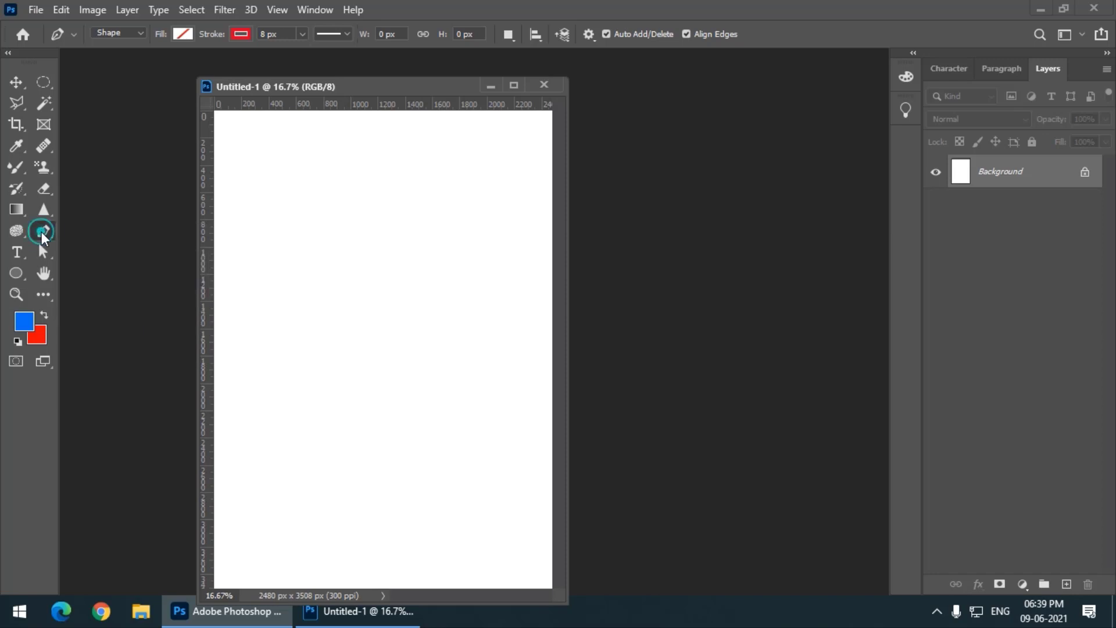
click(45, 237)
drag(564, 82, 639, 45)
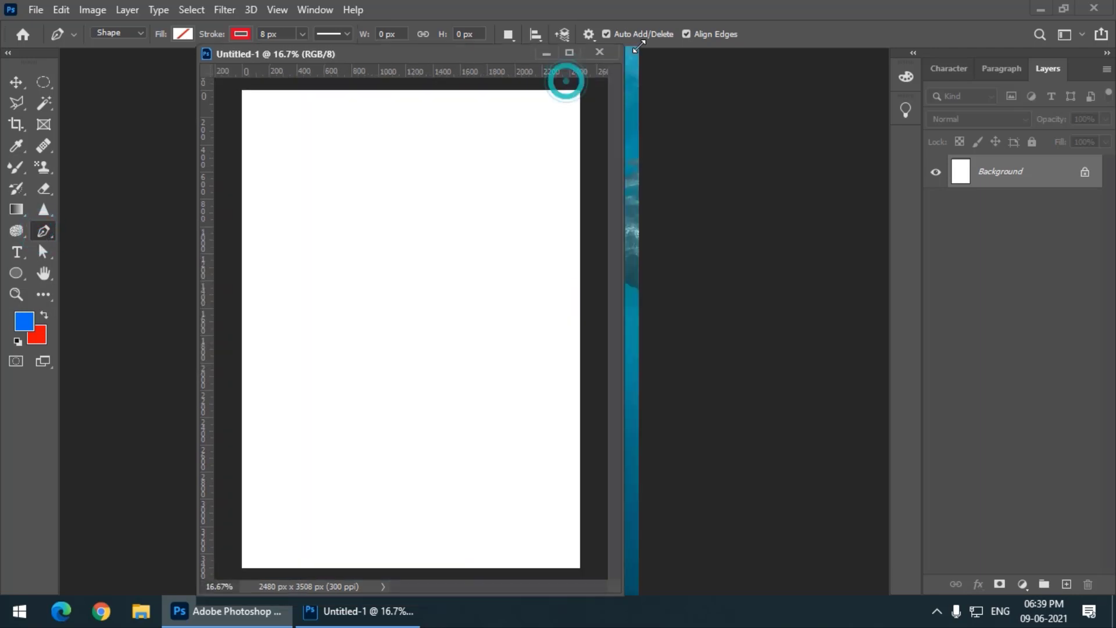
Draw a freehand rectangle shape about 1972 px wide and 1308 px high on the upper half of the page
click(16, 276)
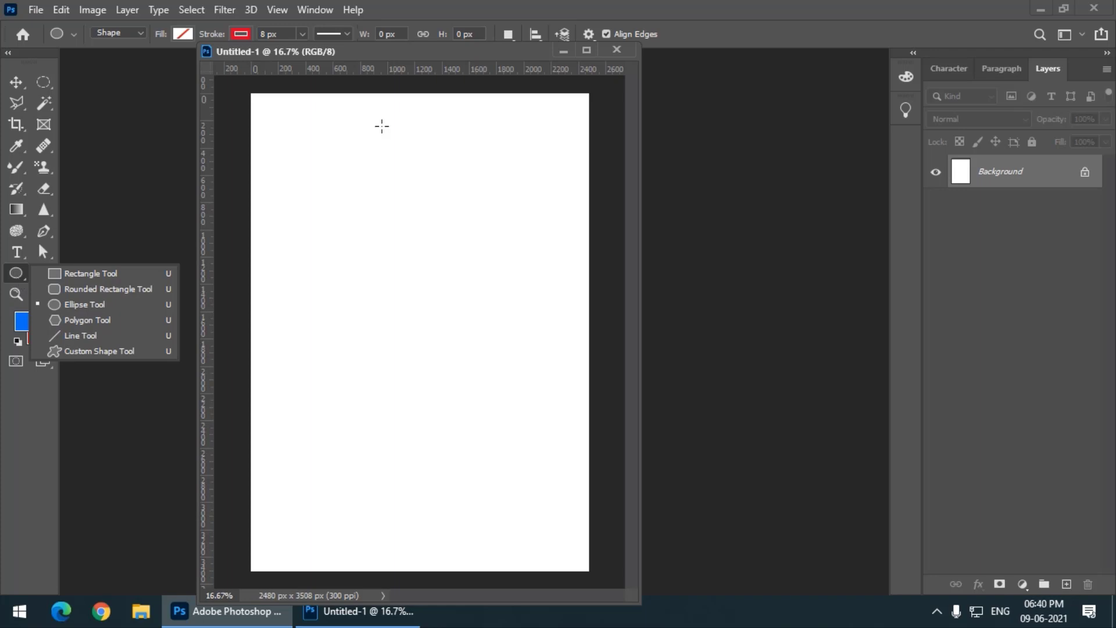
drag(396, 50, 429, 53)
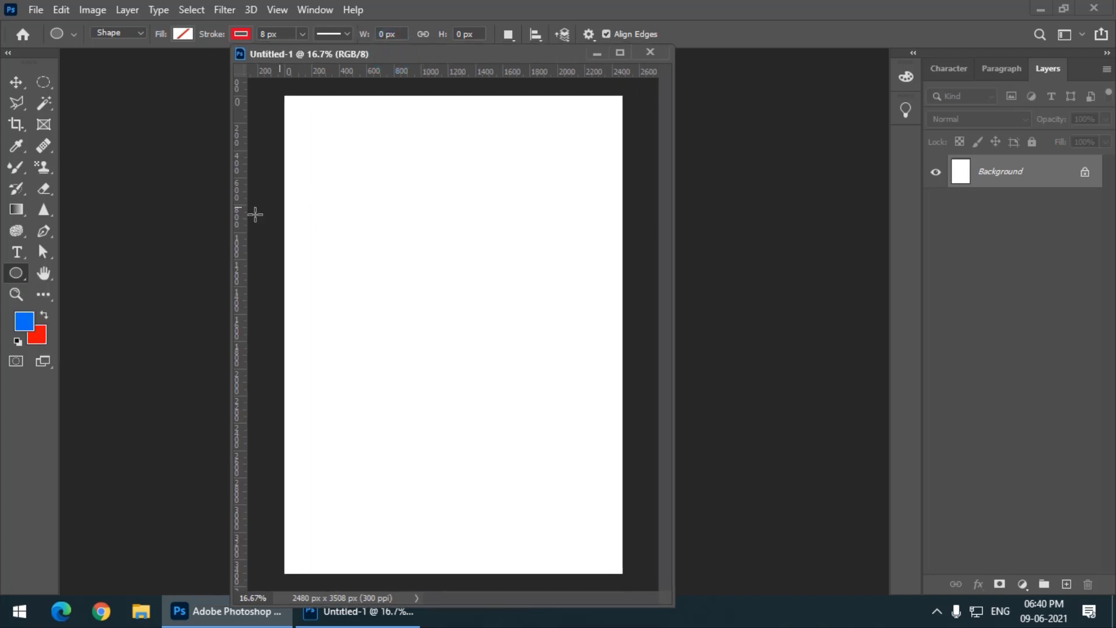
click(18, 277)
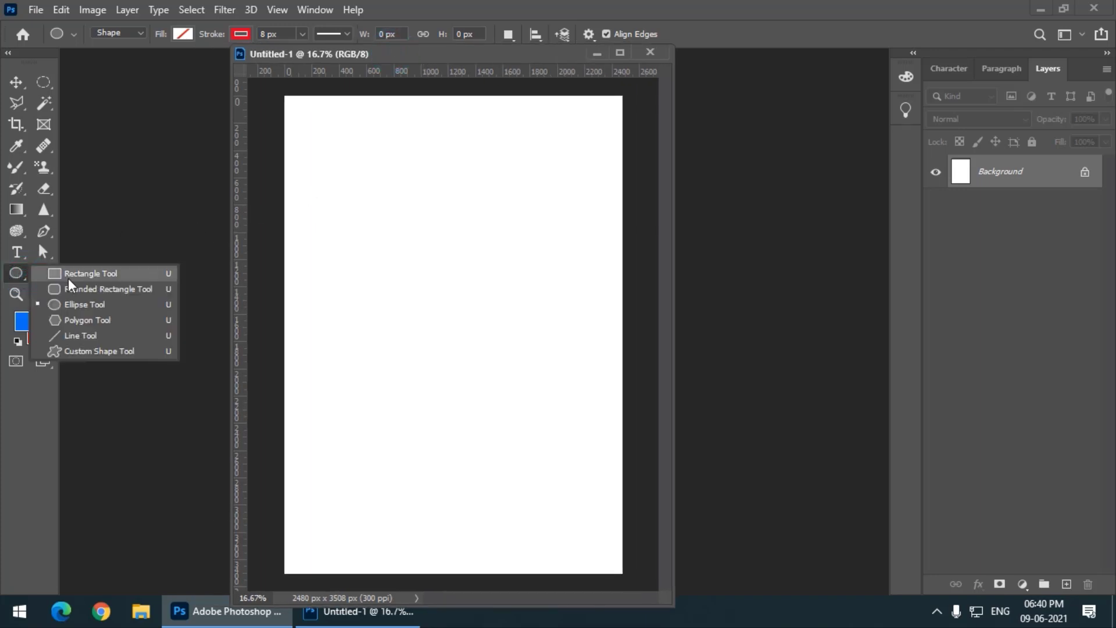
click(68, 274)
drag(328, 53, 304, 79)
click(16, 273)
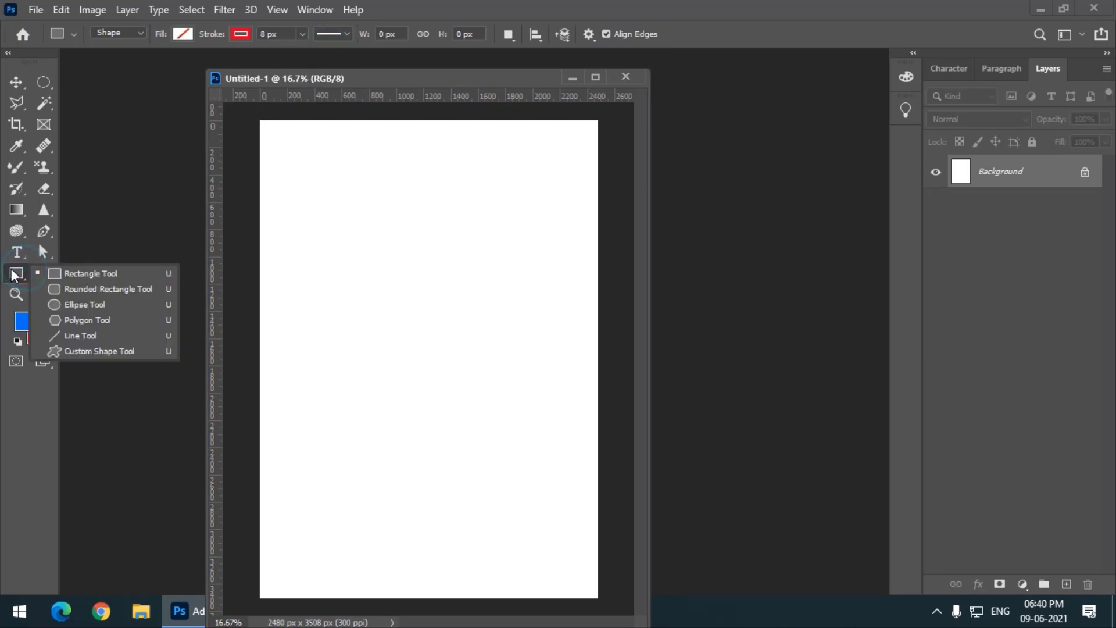
click(64, 273)
drag(259, 75, 192, 79)
drag(216, 204, 485, 382)
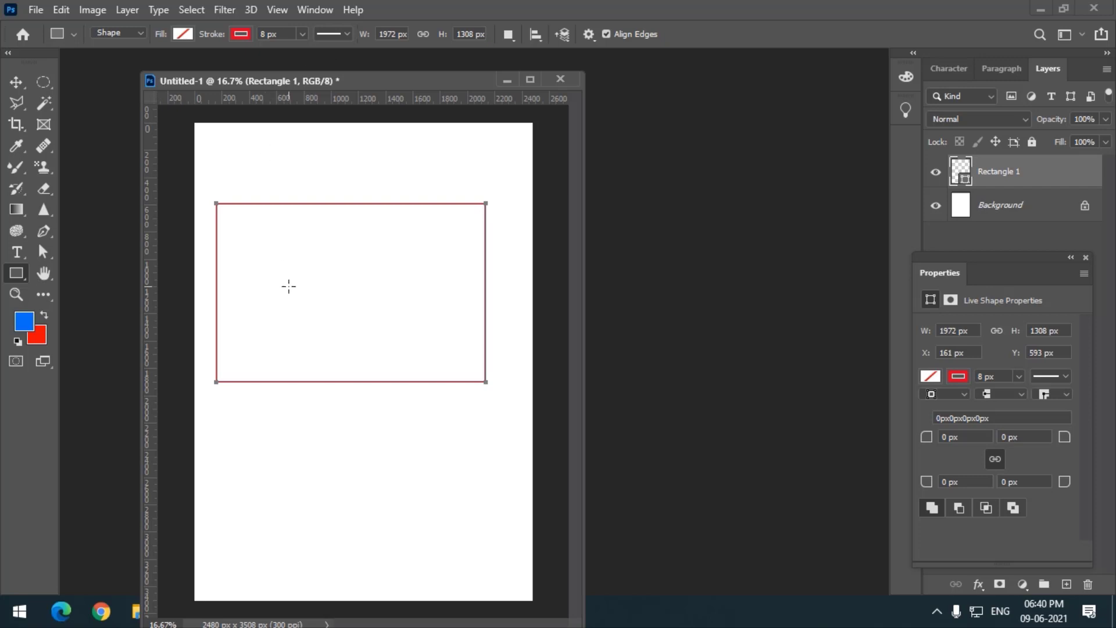
Fill the rectangle with blue and set its red stroke width to 54 px
click(176, 34)
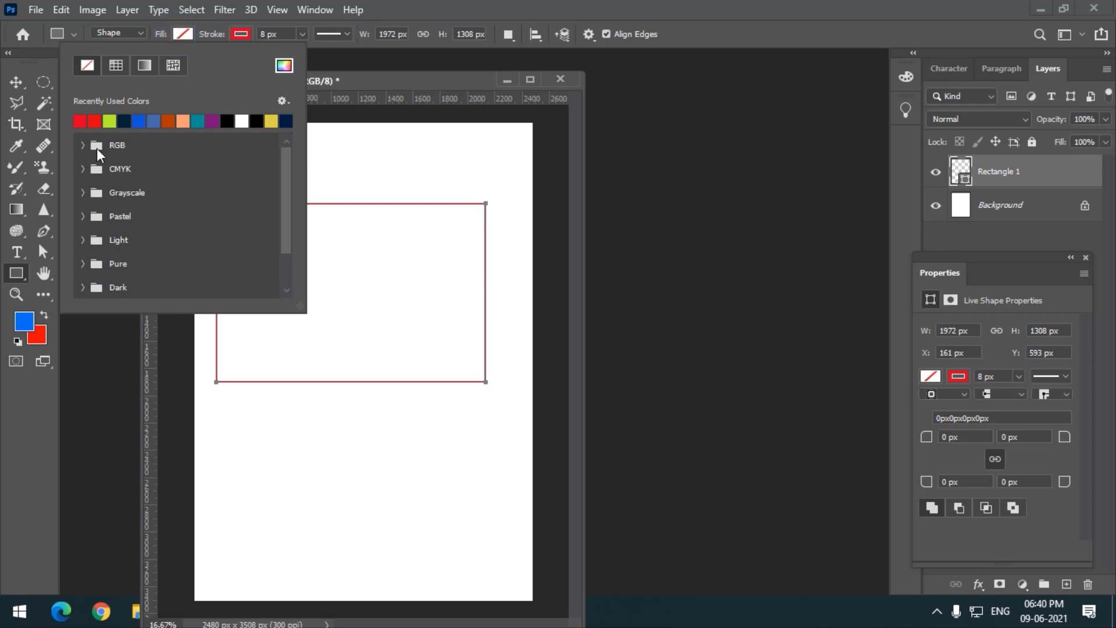
click(139, 120)
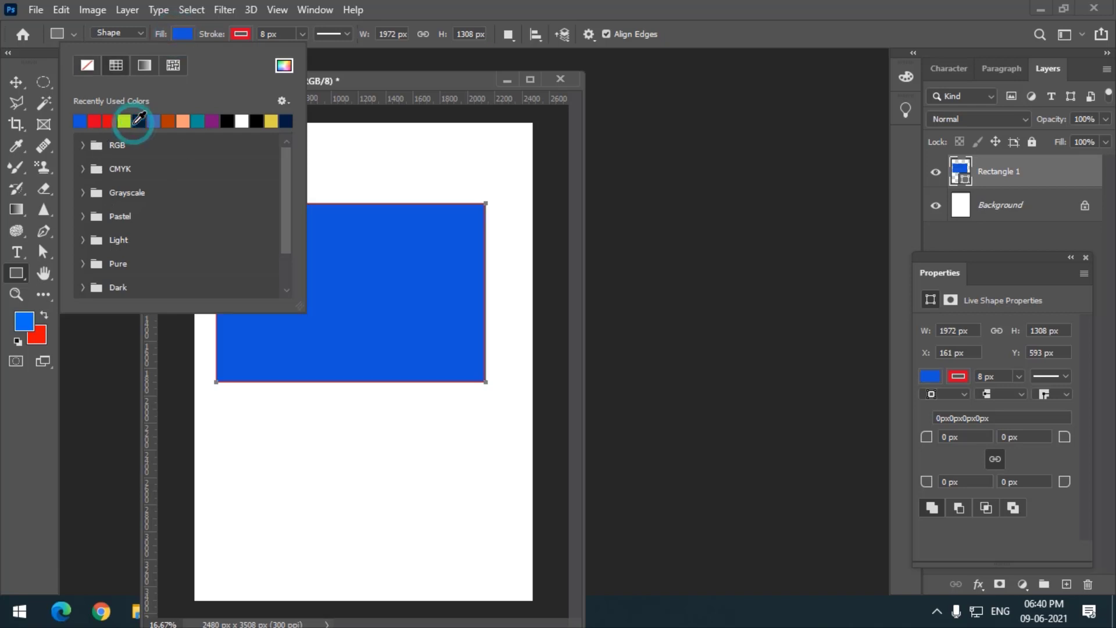
click(426, 88)
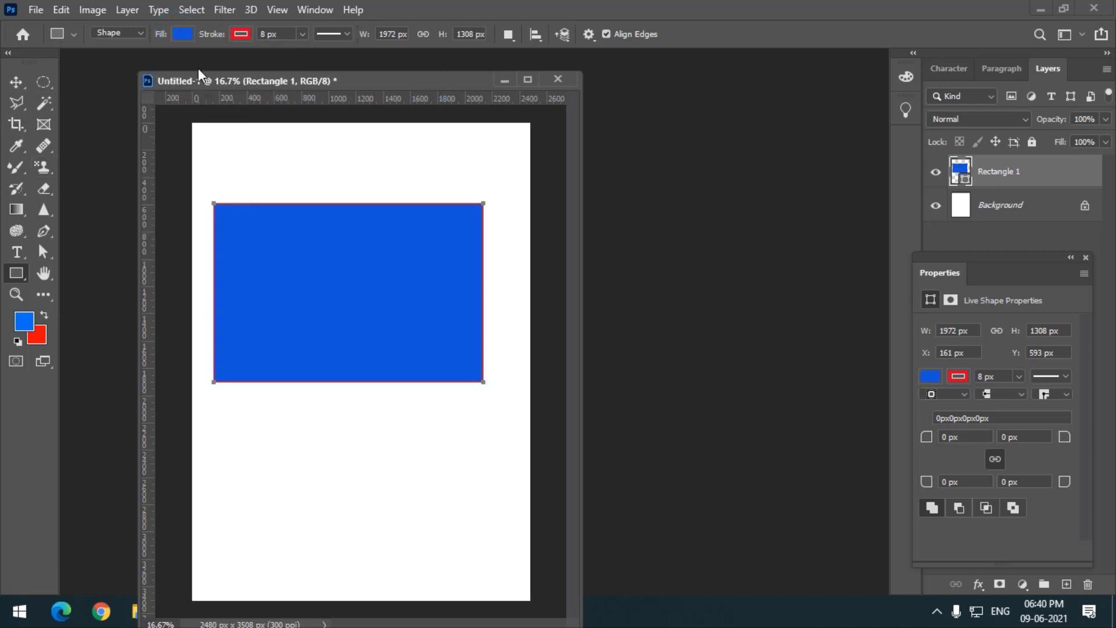
drag(205, 41, 247, 46)
drag(349, 82, 330, 81)
Move the blue rectangle straight down the page to about Y 731 px
click(16, 82)
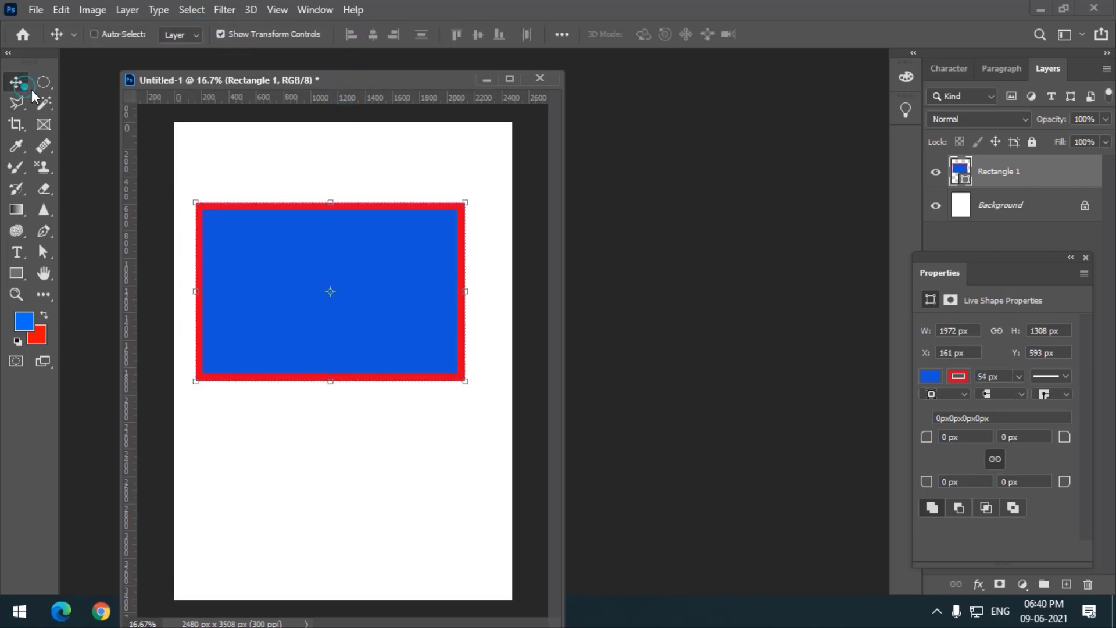
drag(315, 260, 315, 278)
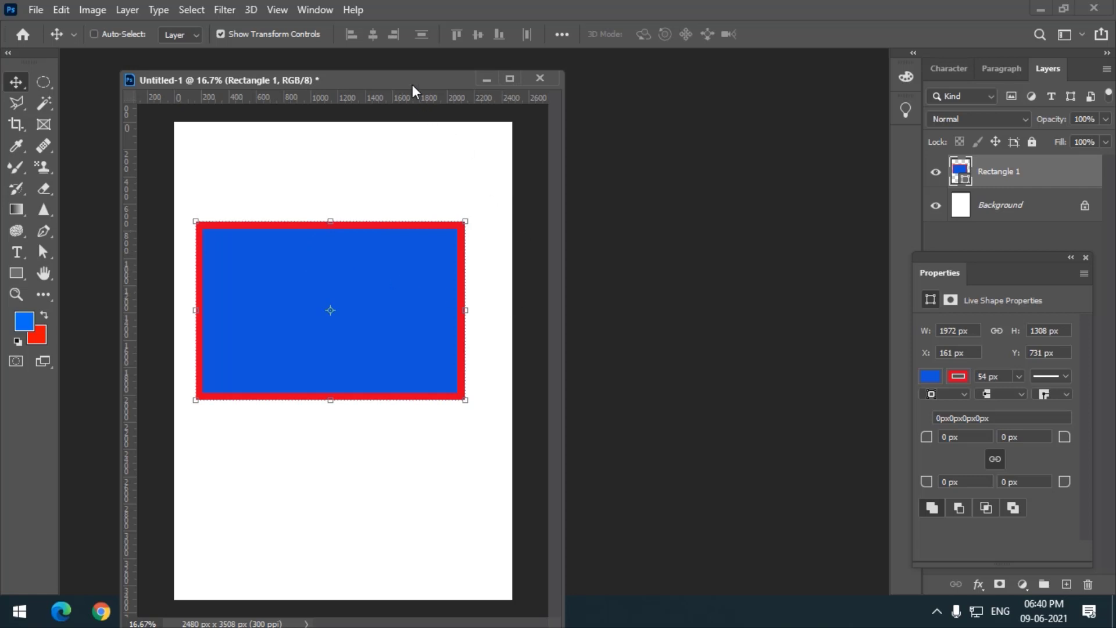
drag(412, 85, 413, 62)
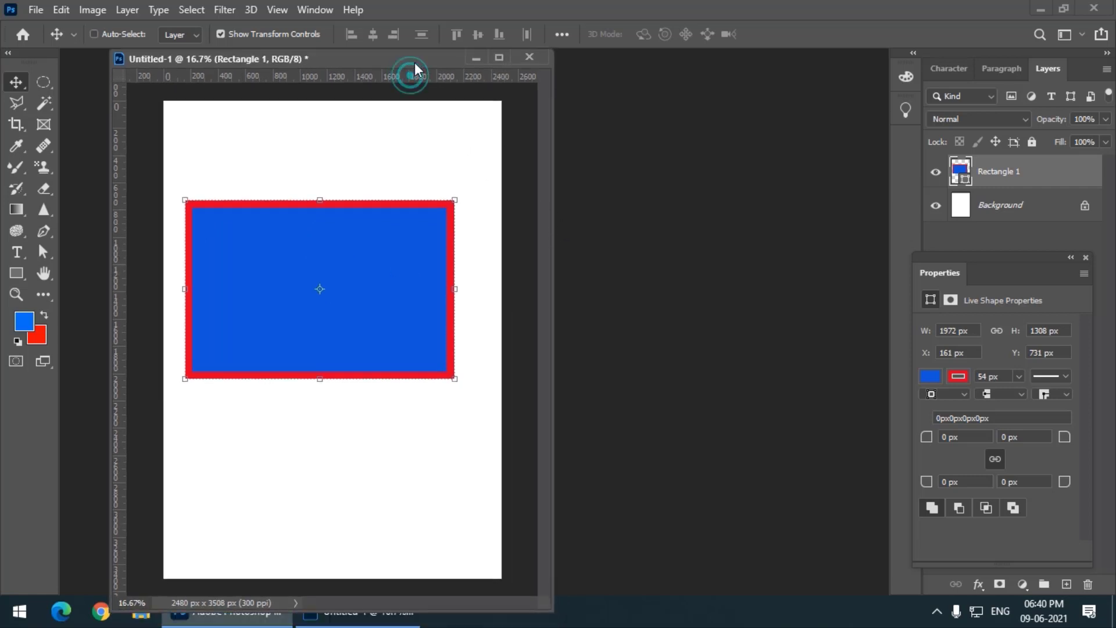
Delete the blue rectangle from the document
drag(553, 273, 737, 274)
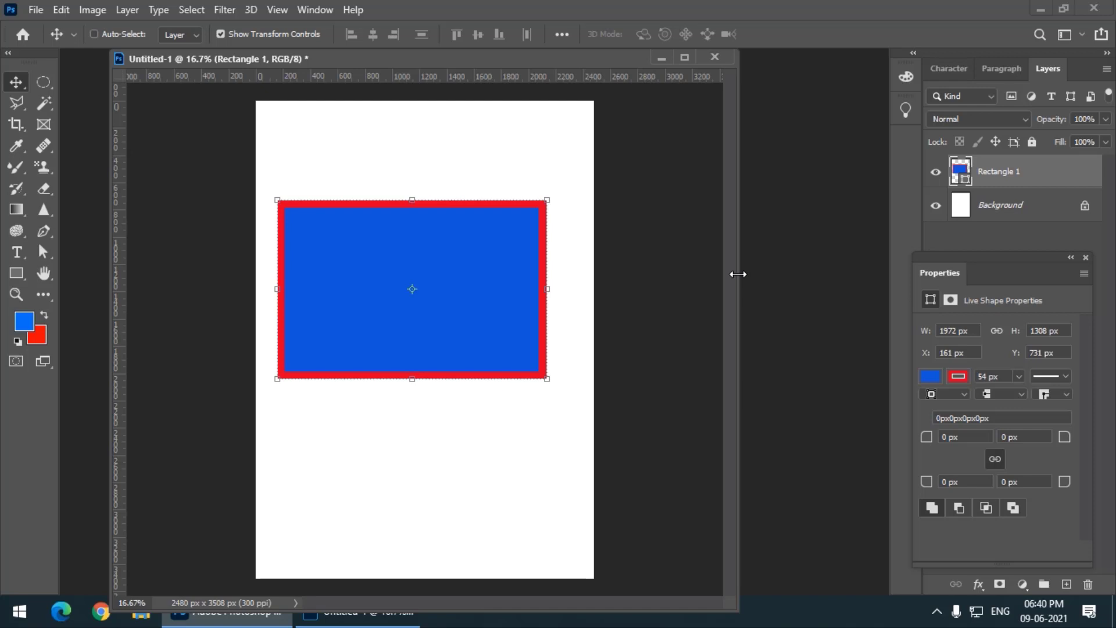
key(Delete)
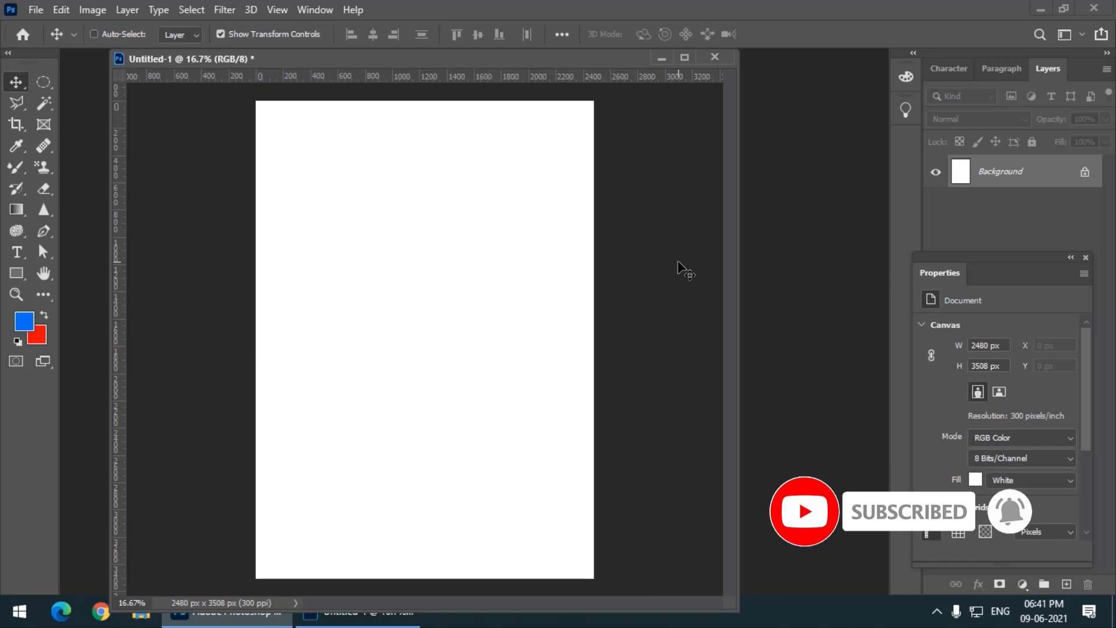
Create a rectangle with the exact dimensions 6 in wide by 6 in high
click(15, 279)
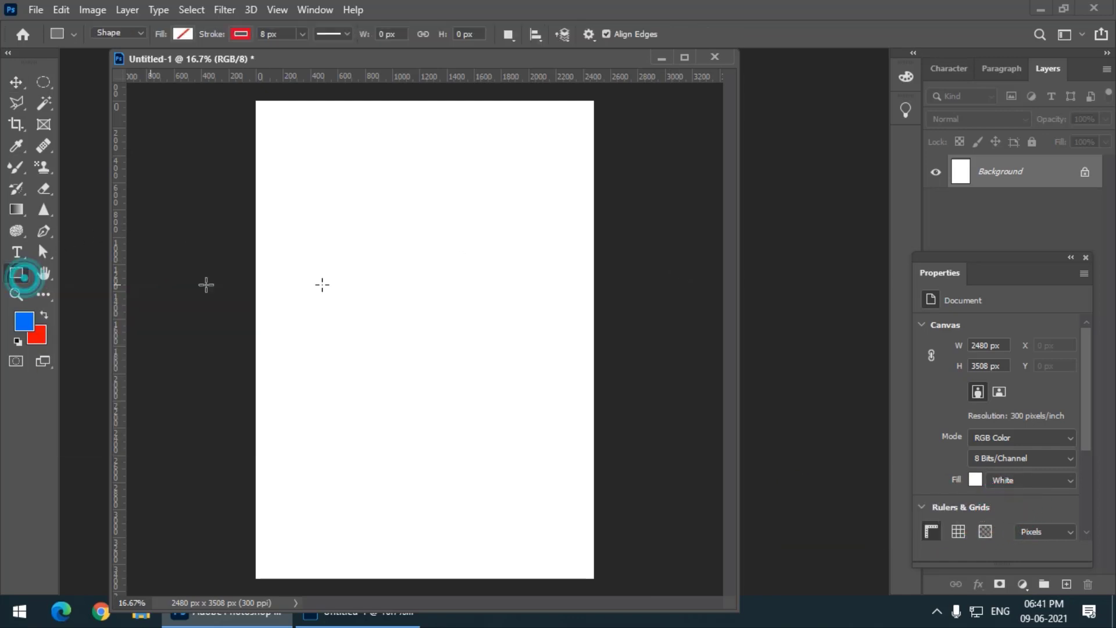
click(416, 292)
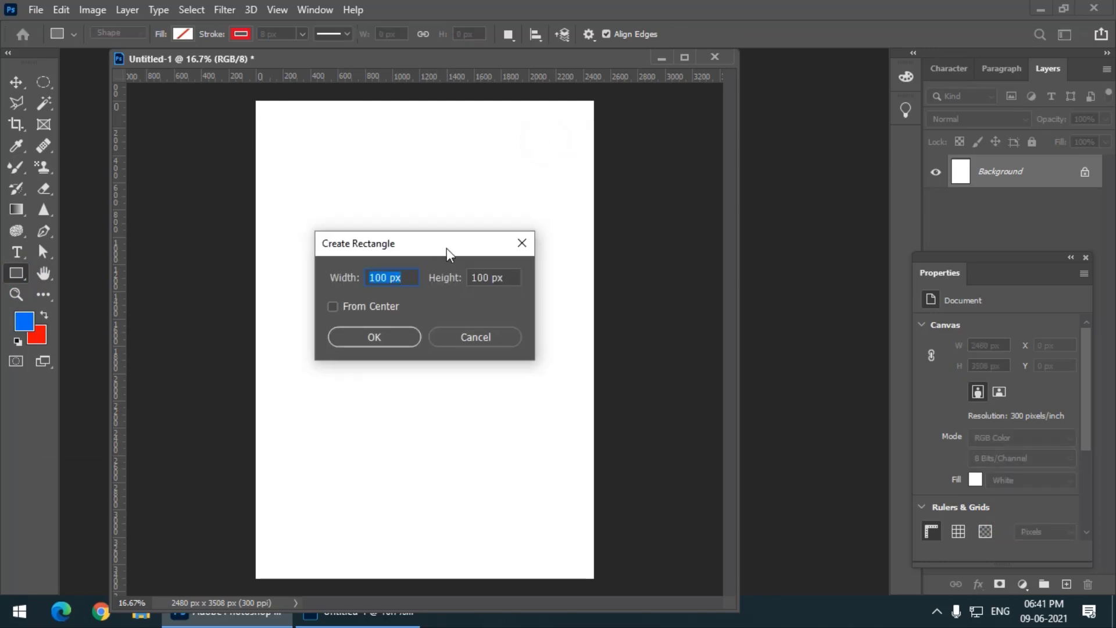
click(414, 280)
text(6 i)
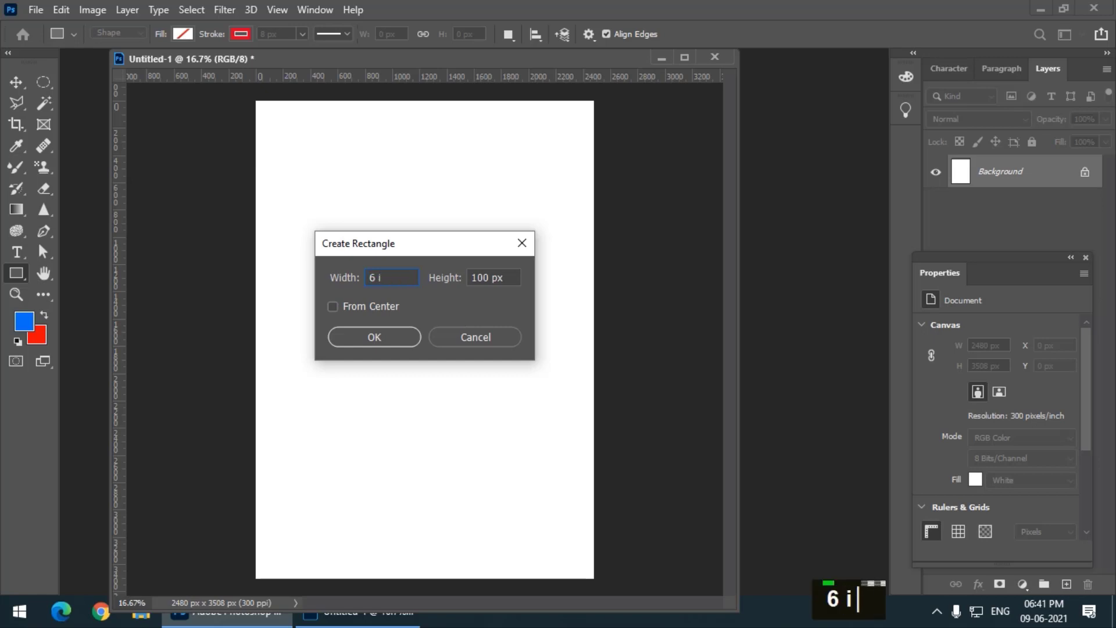
text(nch)
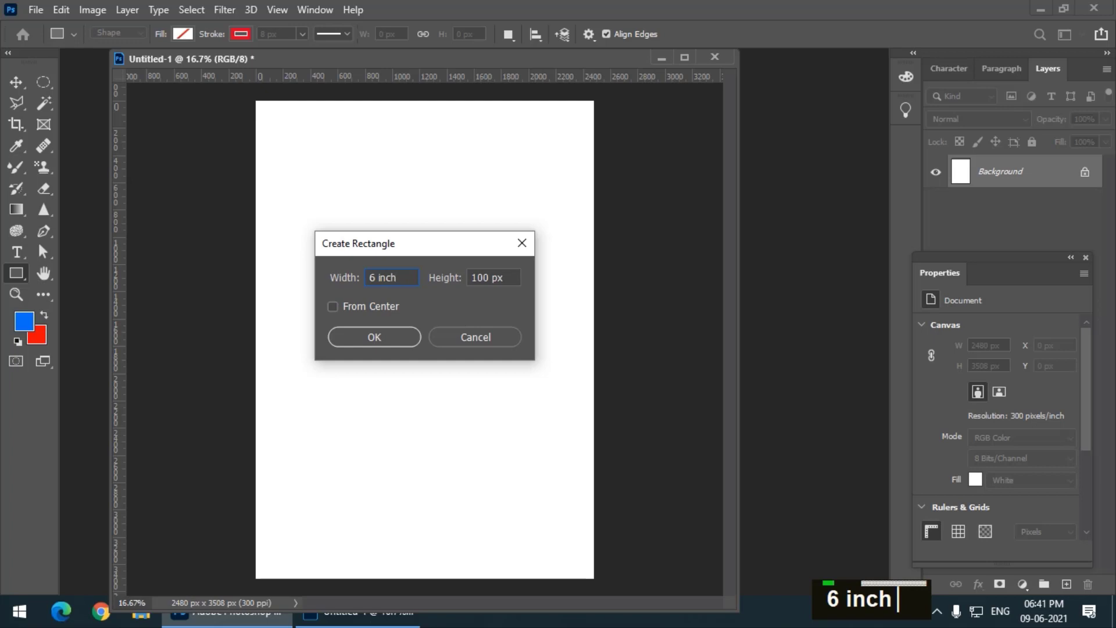
key(Tab)
text(6 in)
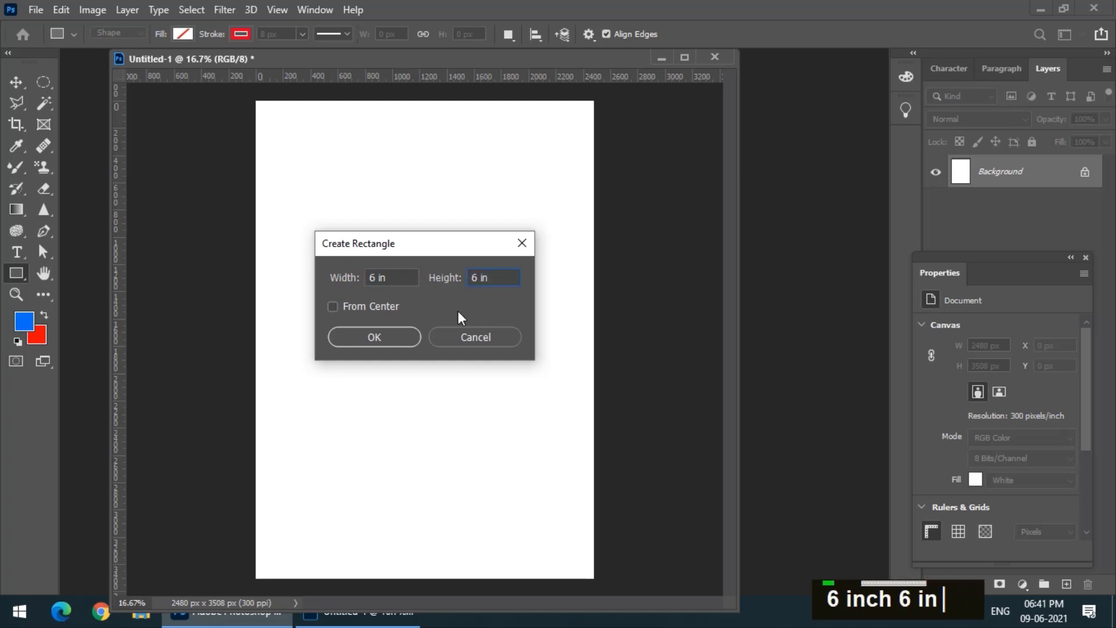
key(Return)
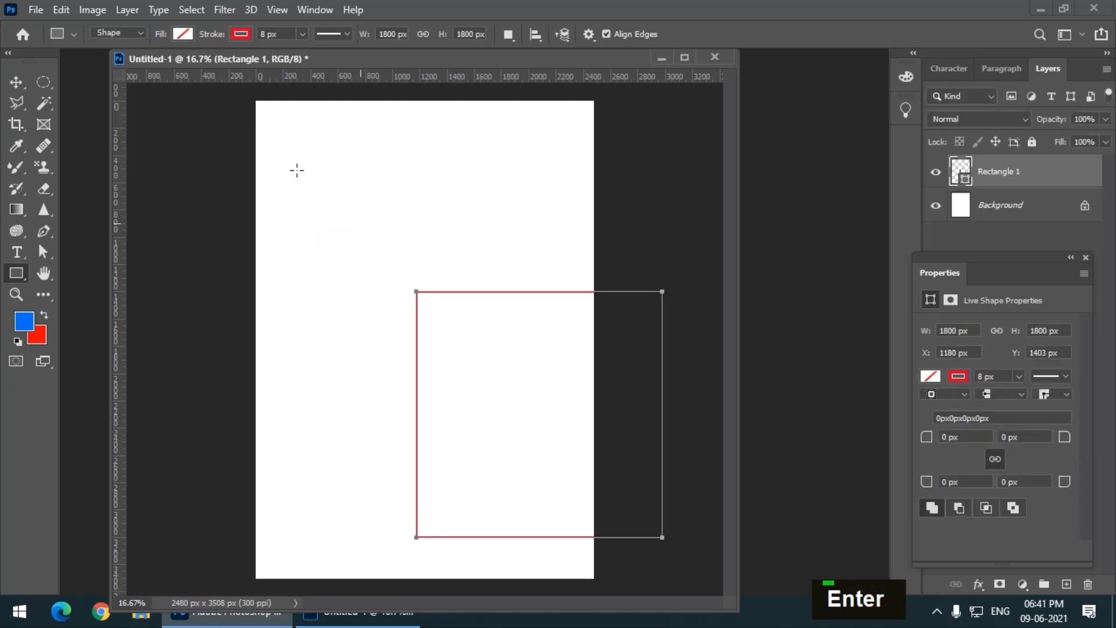
Fill the square with red and move it fully onto the page, at about X 288 px and Y 755 px
click(182, 35)
click(79, 121)
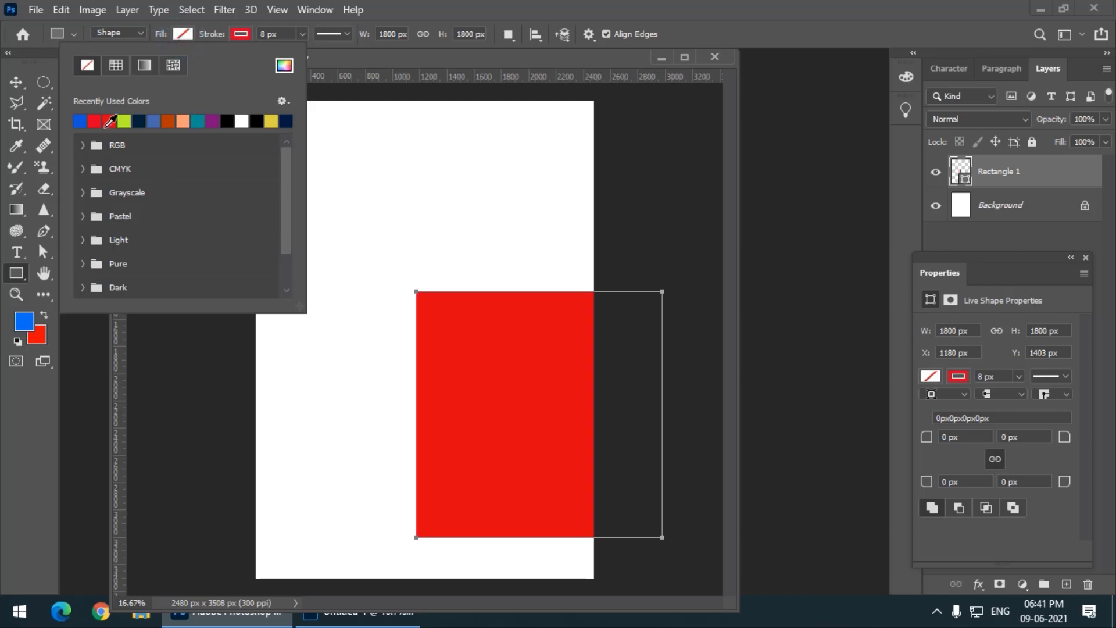
click(15, 82)
drag(438, 330, 319, 257)
Remove the stroke from the red square
click(17, 272)
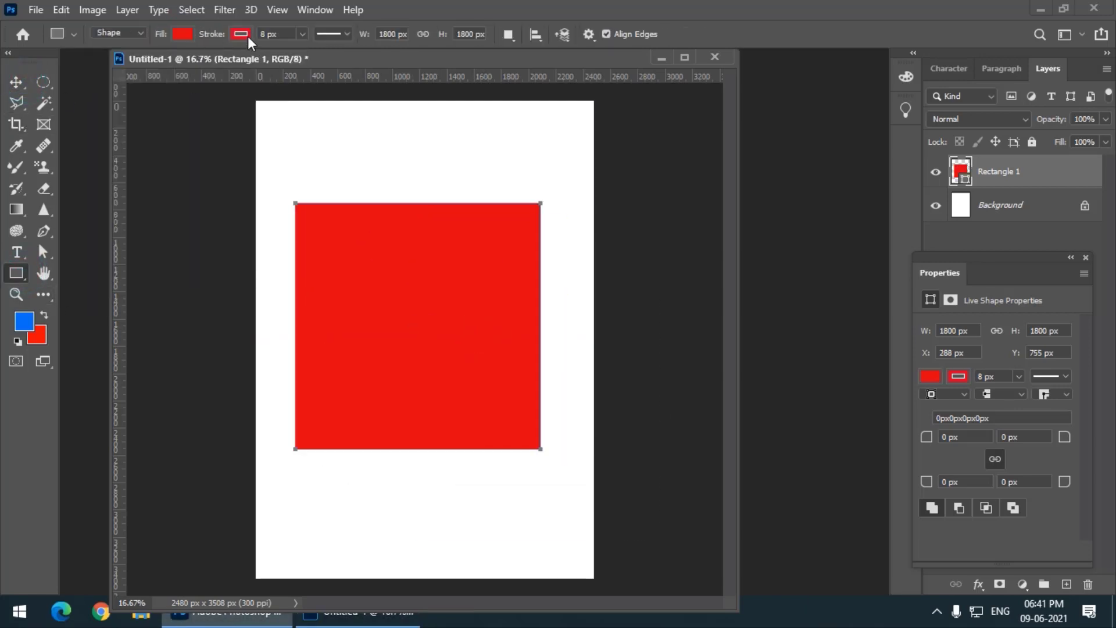
click(244, 34)
click(145, 65)
click(16, 82)
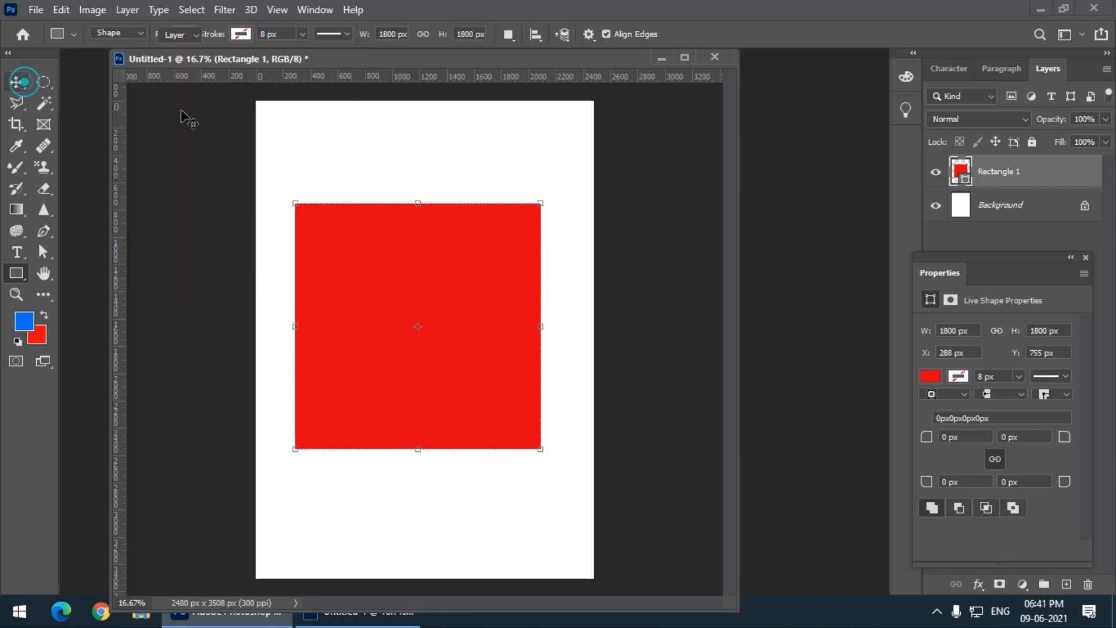
Undock the Properties panel beside the canvas and close it
drag(943, 275, 709, 222)
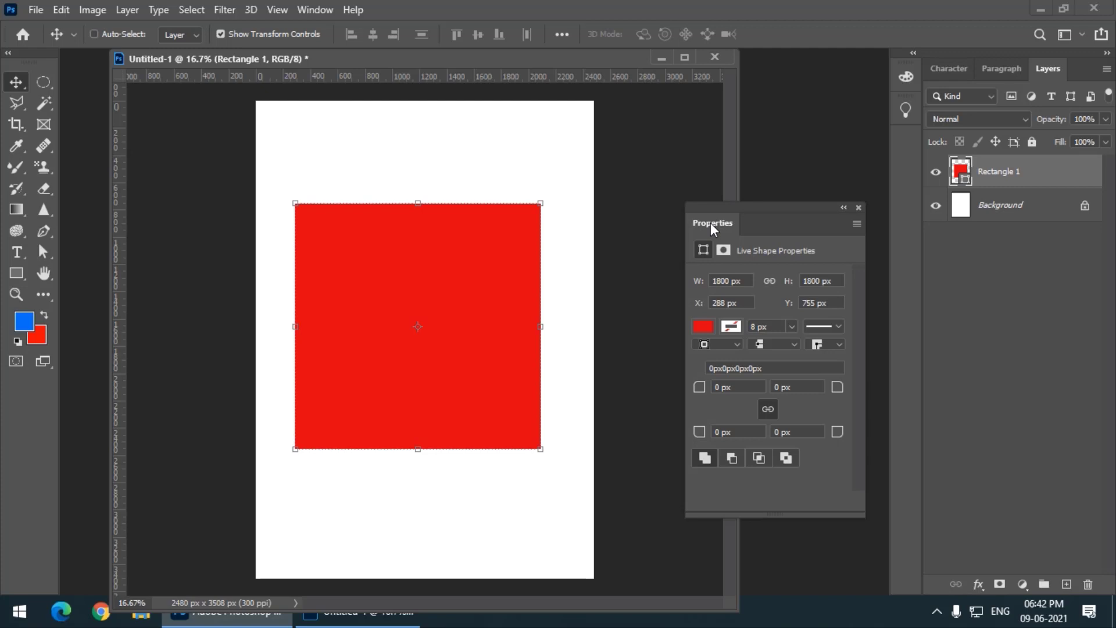
drag(714, 215, 690, 233)
click(834, 224)
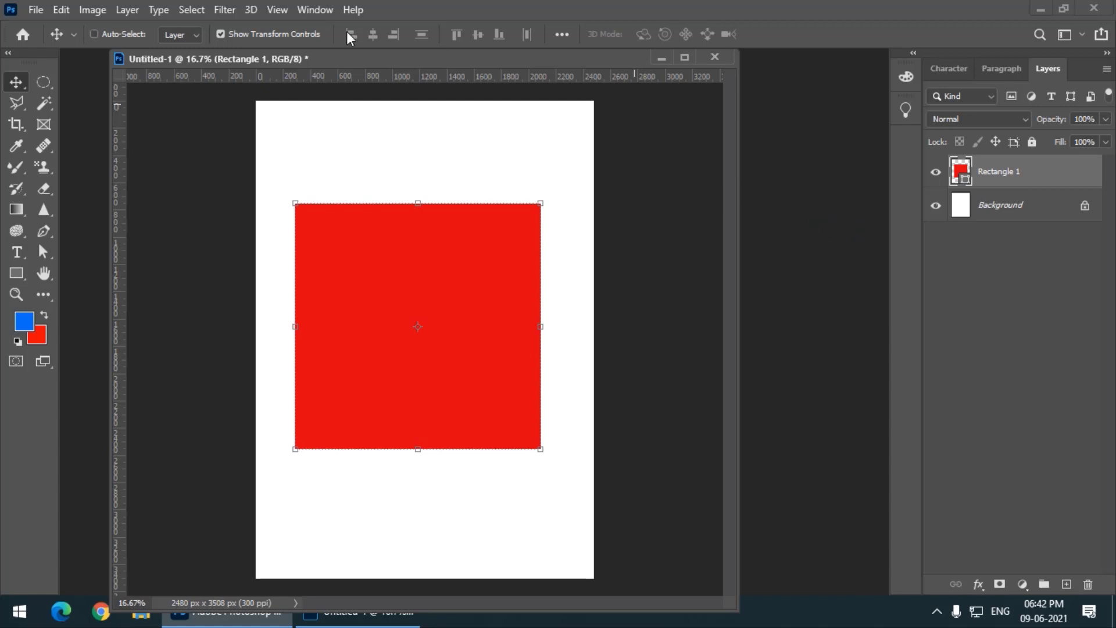
Show the Properties panel again and place it beside the document window
click(316, 12)
click(318, 10)
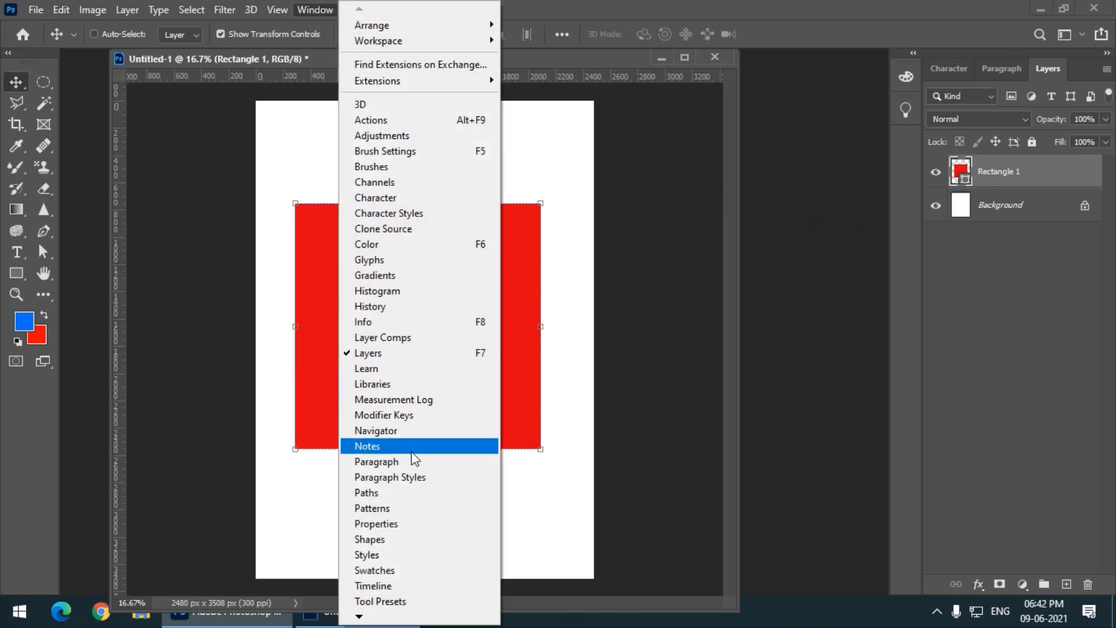
click(401, 523)
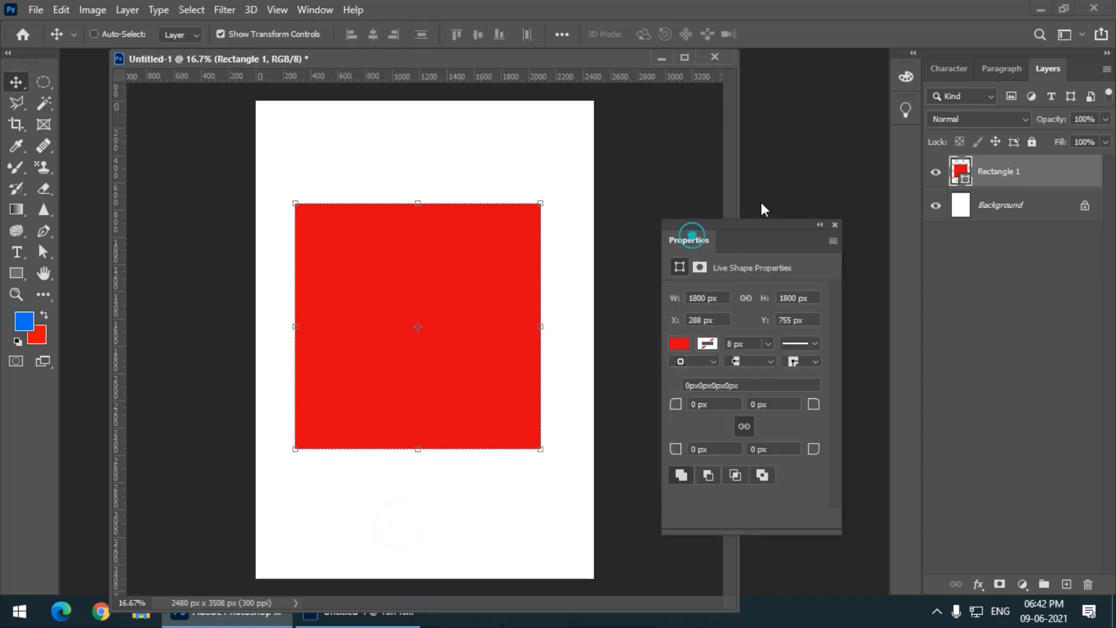
click(689, 240)
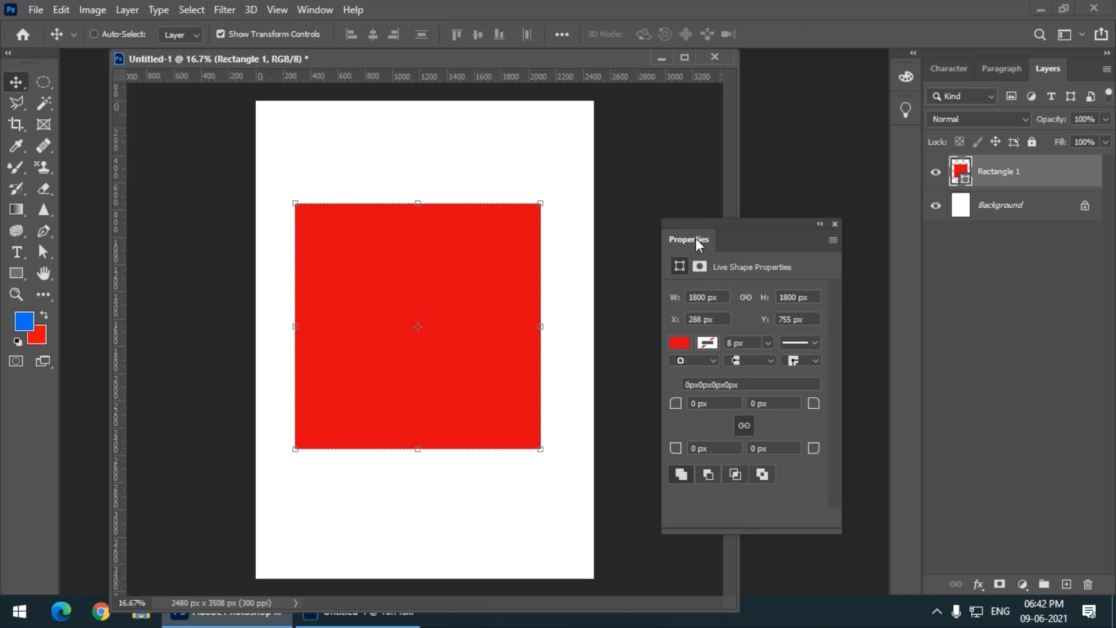
click(709, 298)
drag(691, 239, 791, 227)
Resize the red square to 4 in wide and 5 in high through its shape properties
click(802, 285)
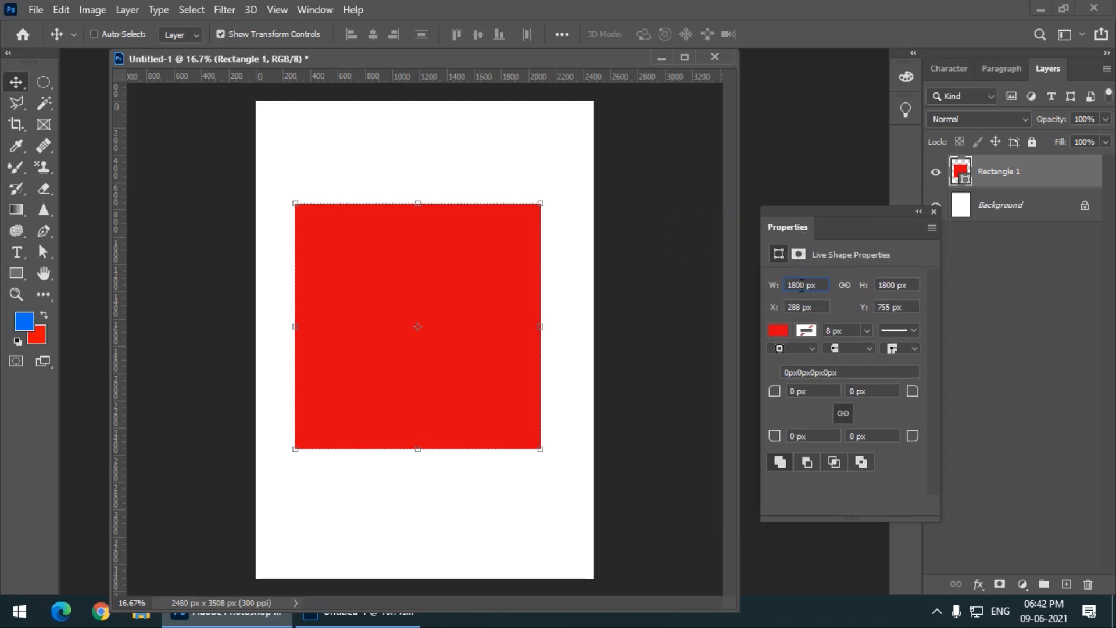
double_click(802, 285)
key(Delete)
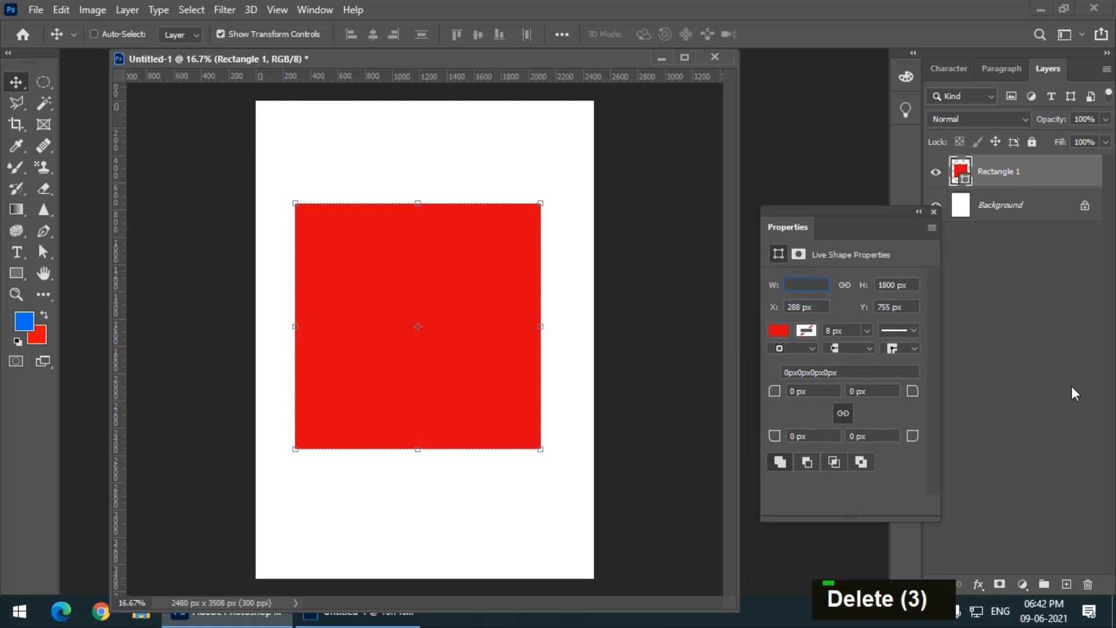
text(4 in)
key(Tab)
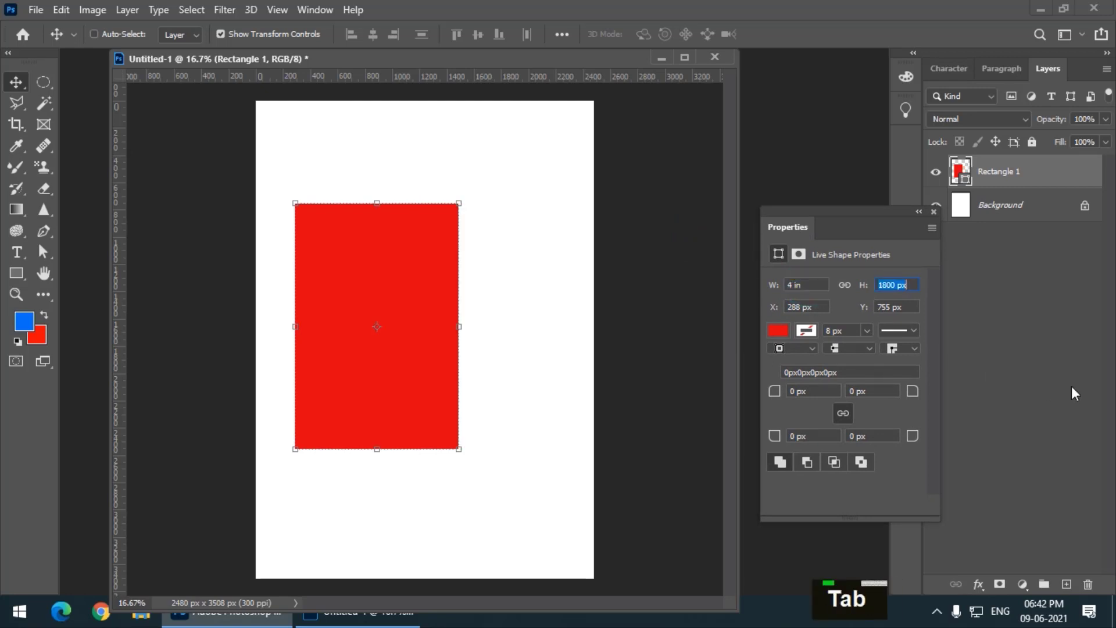
text(5 in)
key(Tab)
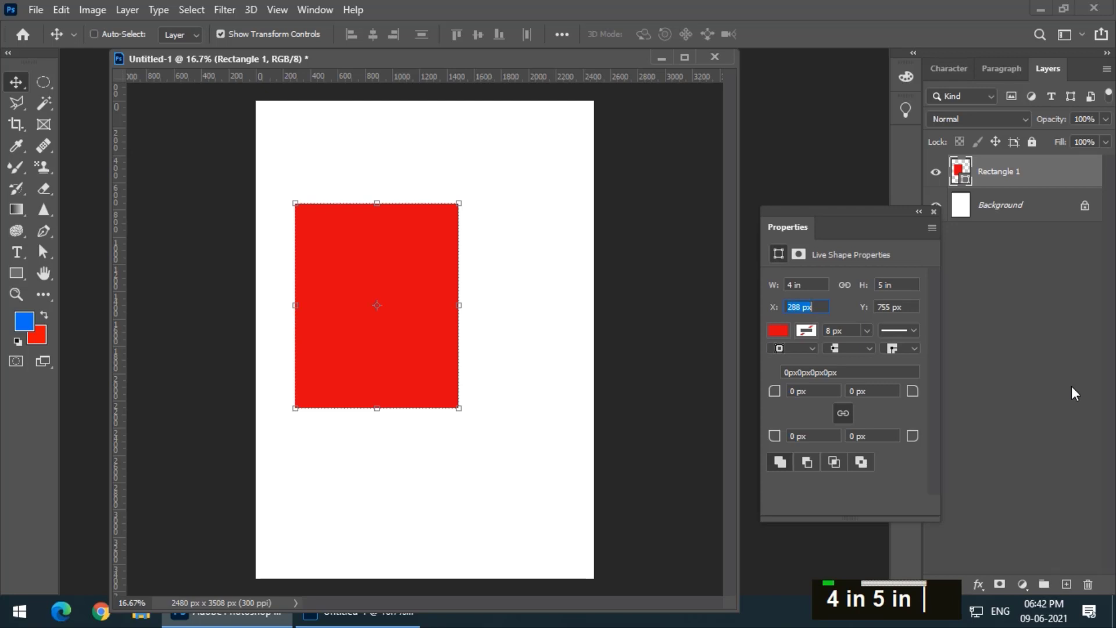
Move the floating Properties panel higher beside the document window
click(864, 344)
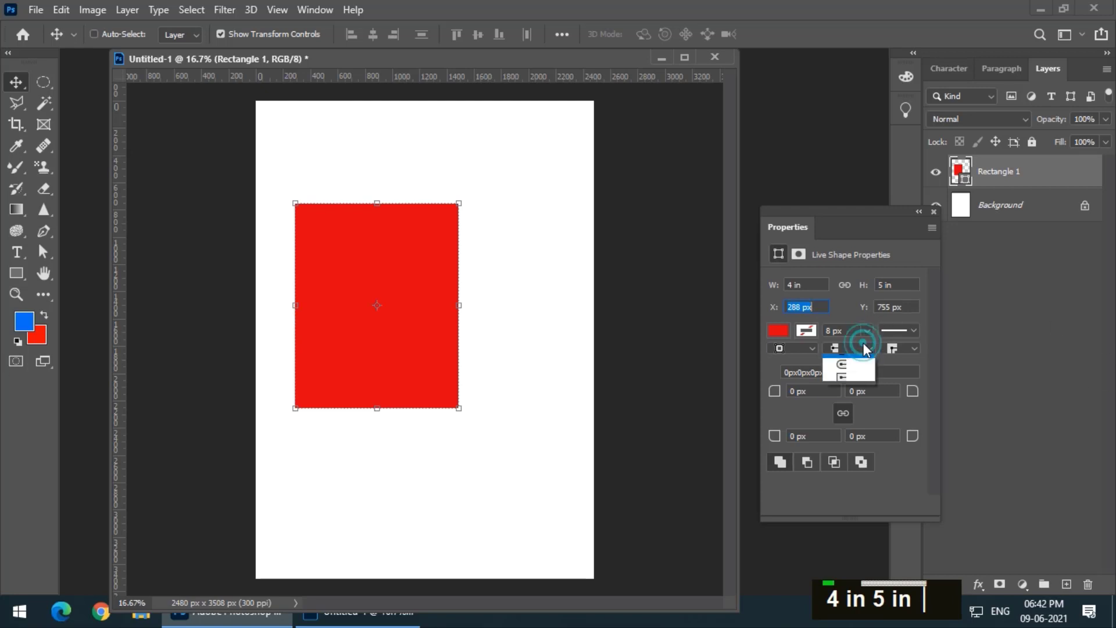
click(864, 346)
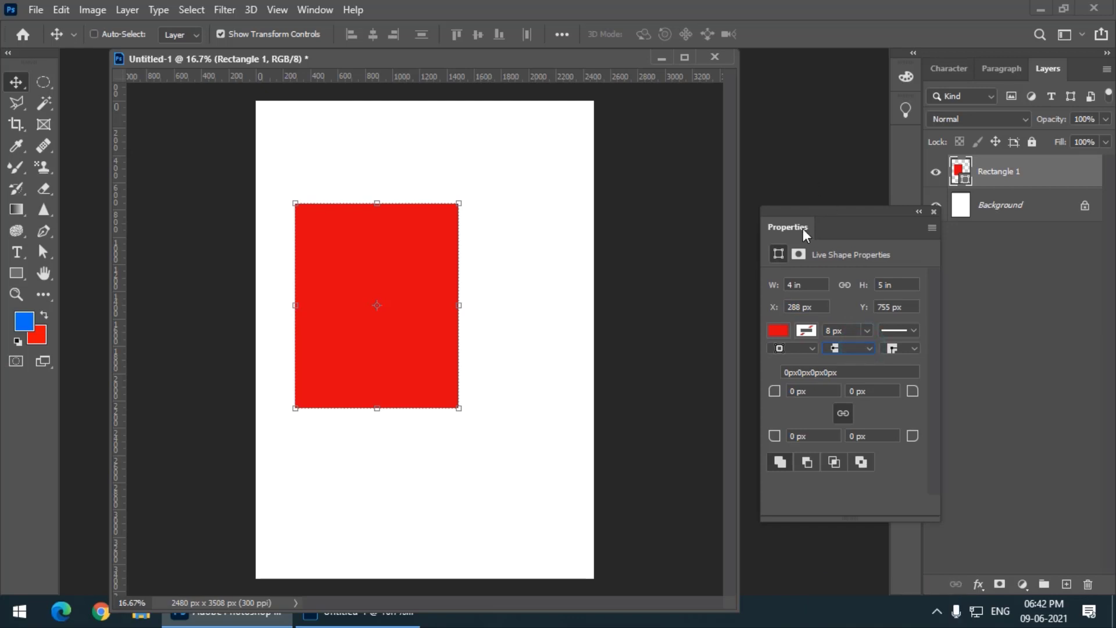
drag(802, 228, 789, 155)
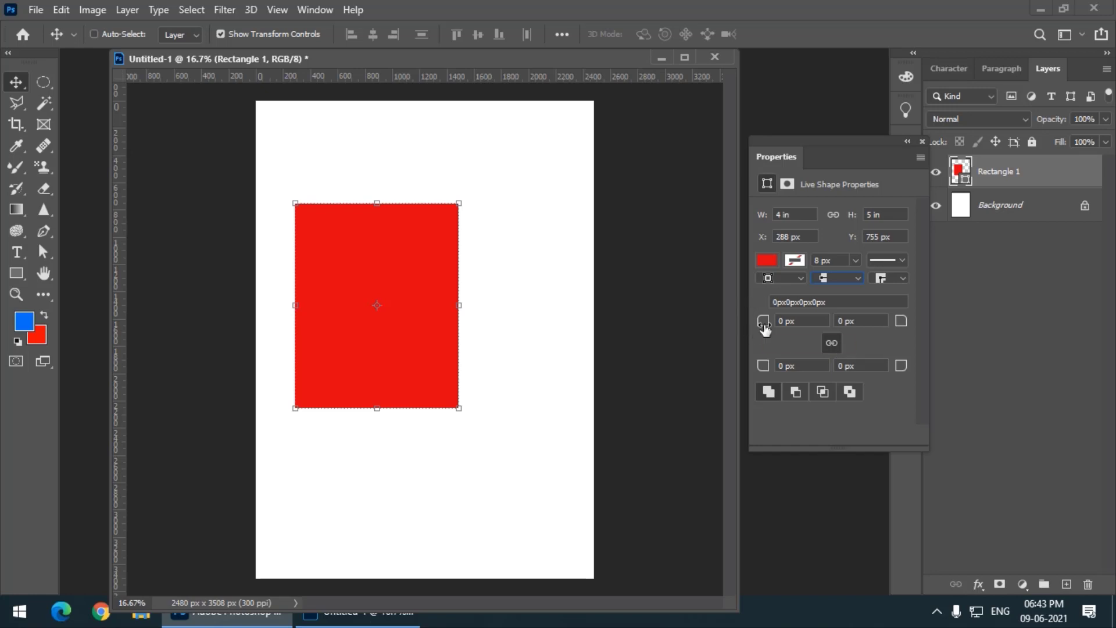
Unlink the red rectangle's corner radii, round its top-left corner about 294 px and top-right corner about 223 px, and relink the radii
click(831, 344)
drag(763, 321, 809, 324)
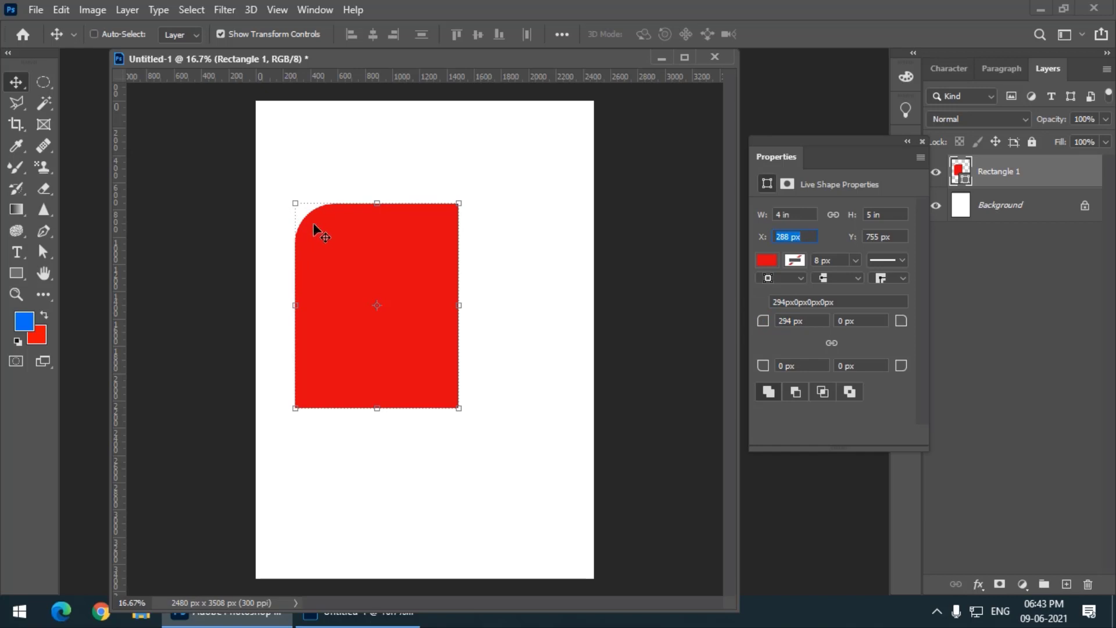
drag(899, 323, 949, 324)
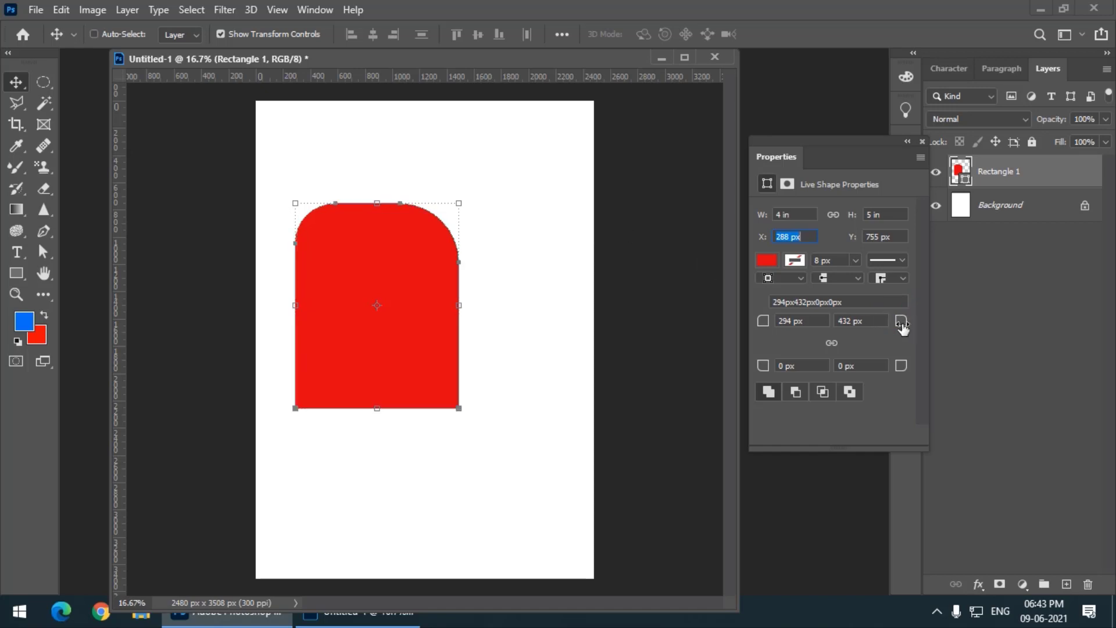
drag(904, 321, 812, 345)
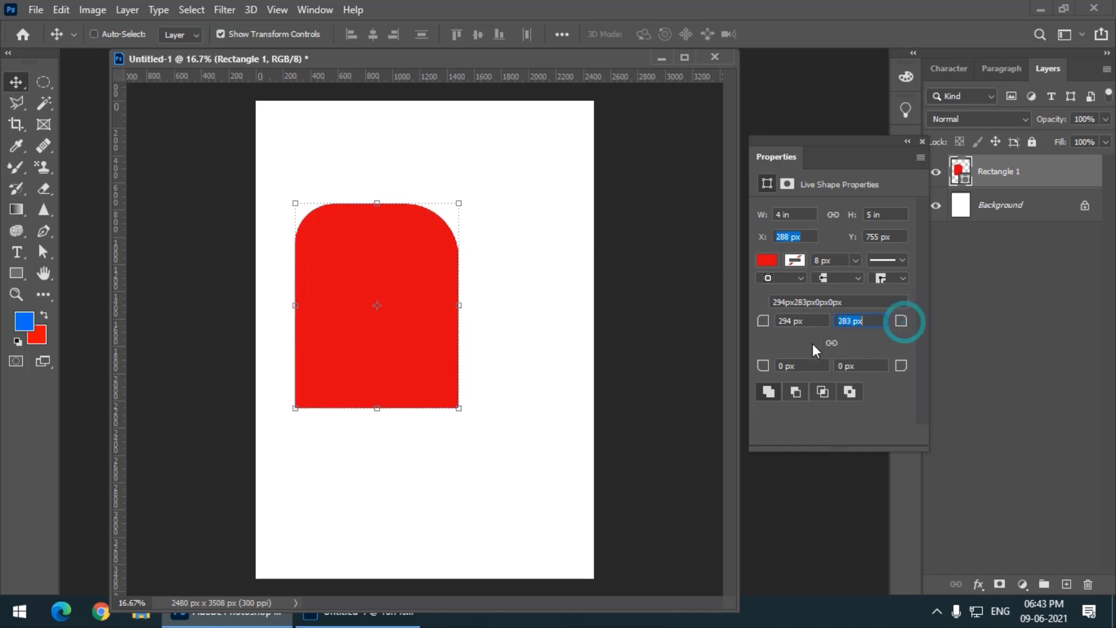
drag(900, 321, 831, 344)
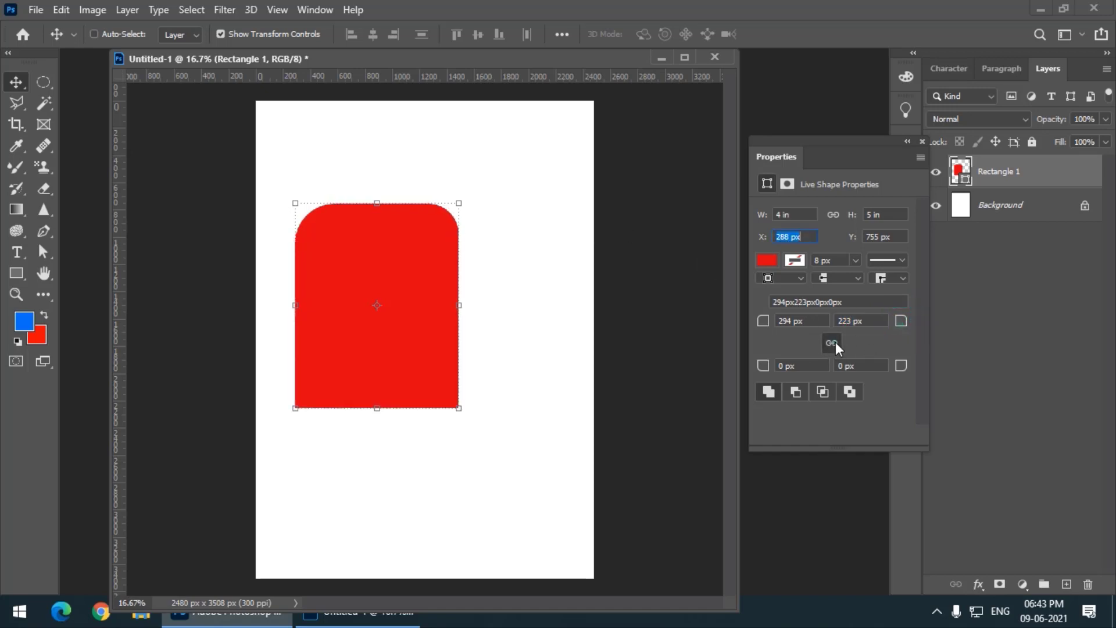
Set the red rectangle's top-left corner radius to 300 px with the corner radii linked
double_click(791, 321)
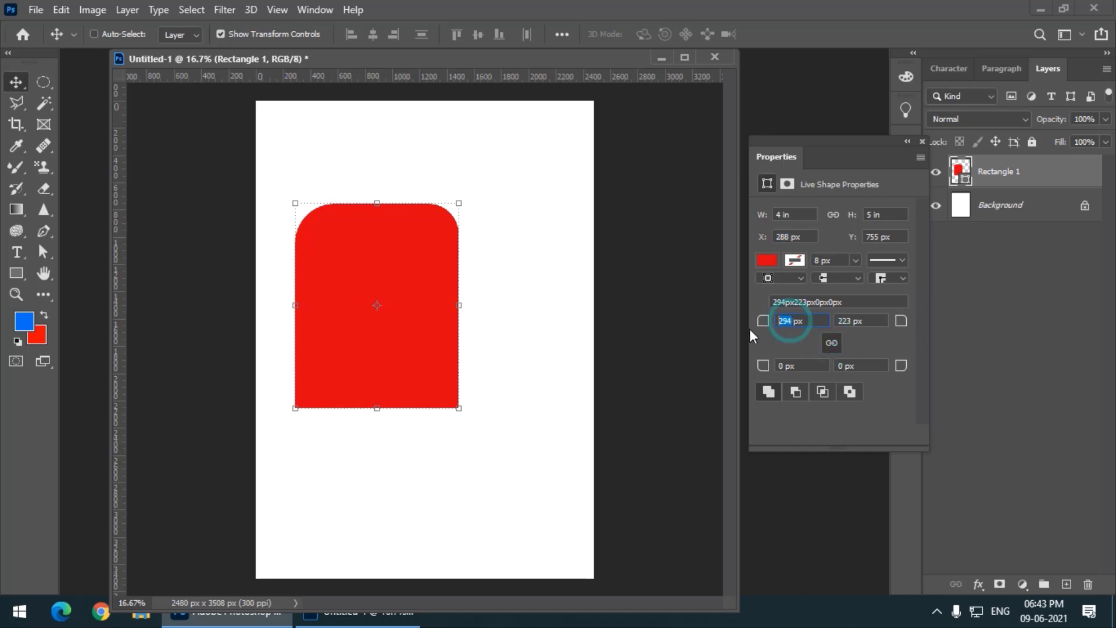
text(300)
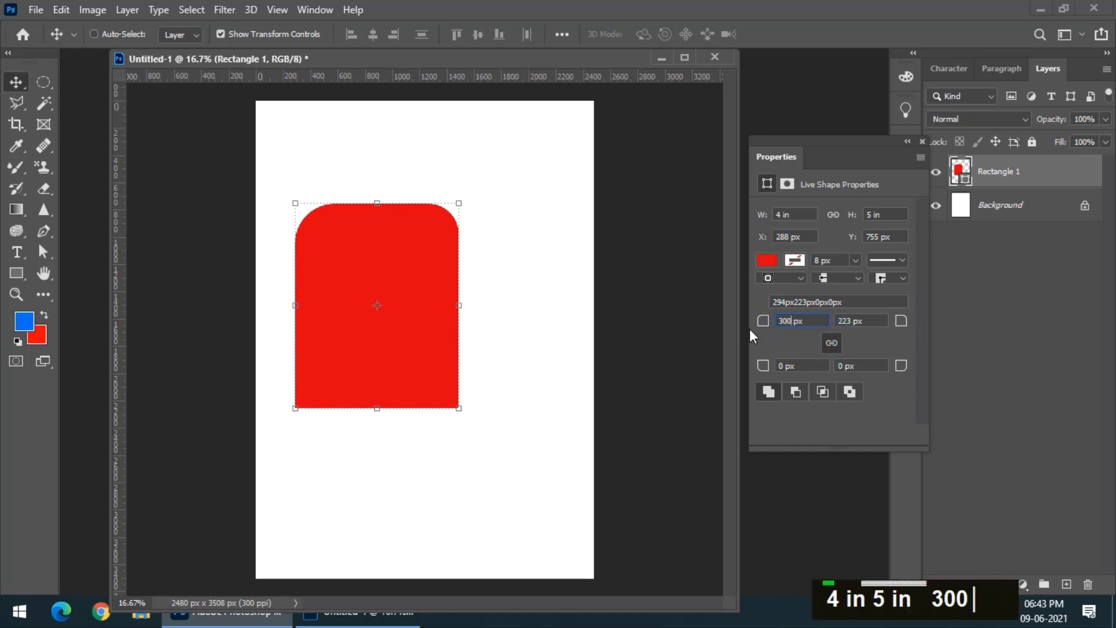
key(Tab)
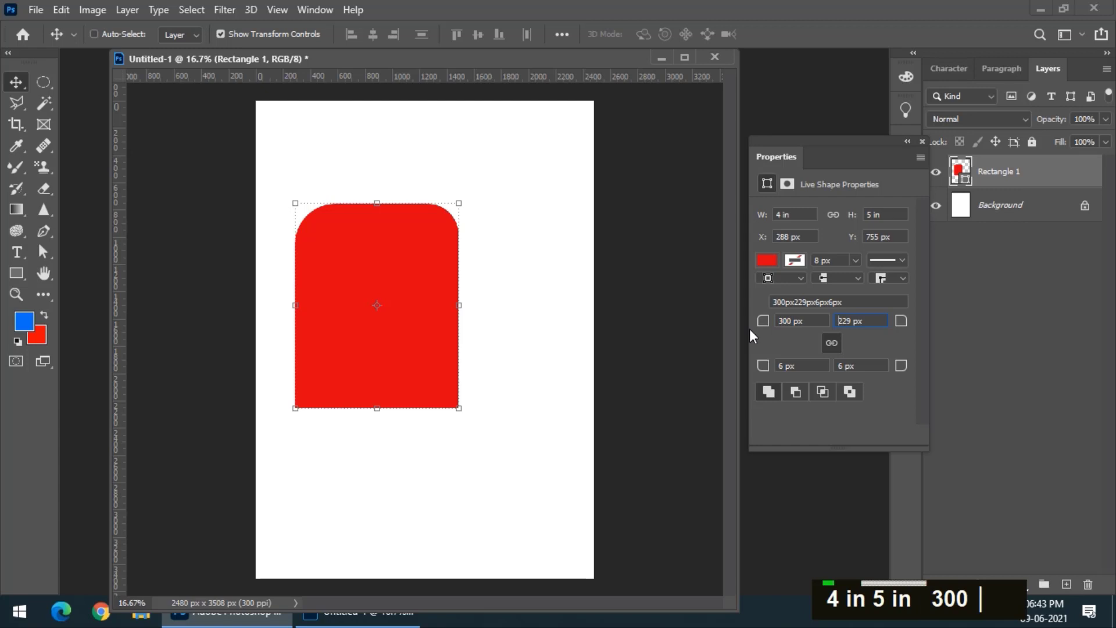
Reset the red rectangle's corner radii to 0 px and round all four linked corners to 250 px
double_click(814, 325)
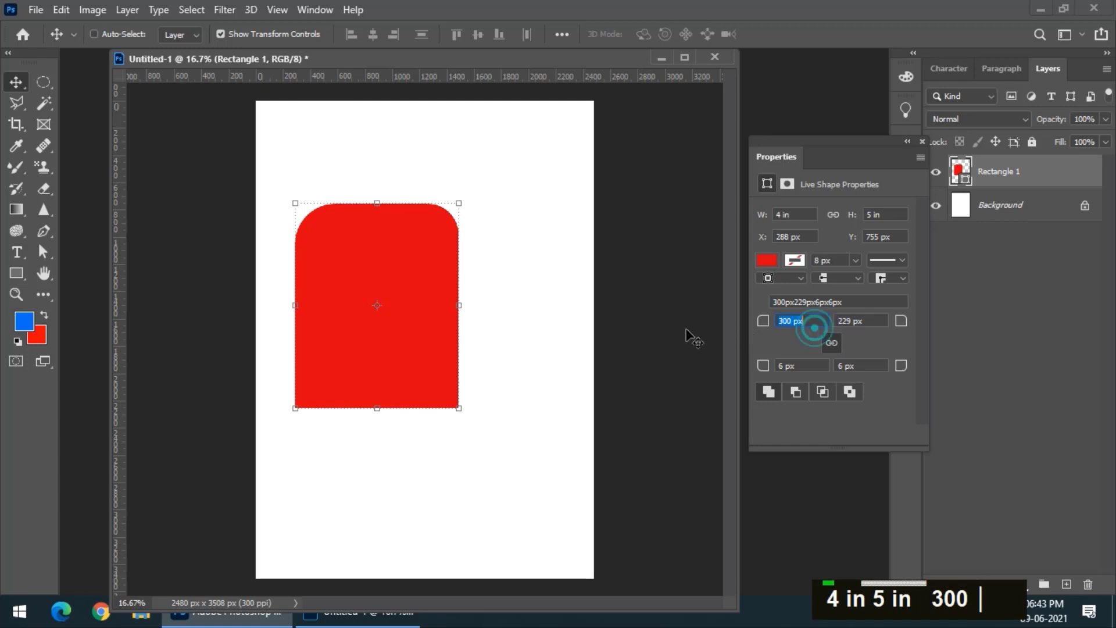
text(0)
click(871, 322)
text(0)
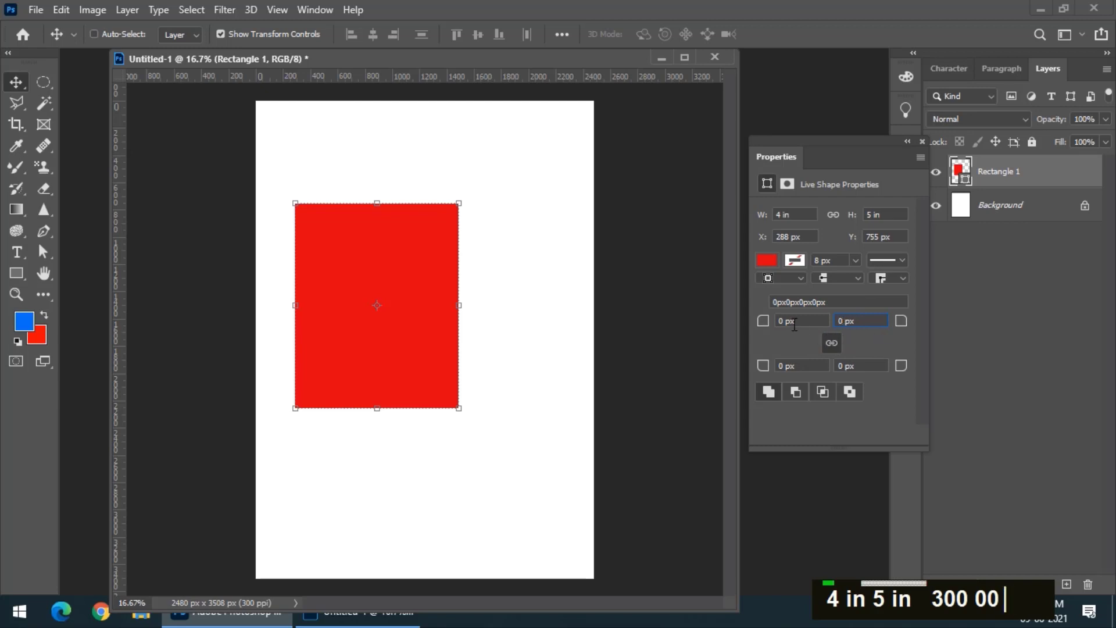
click(786, 323)
text(250)
key(Tab)
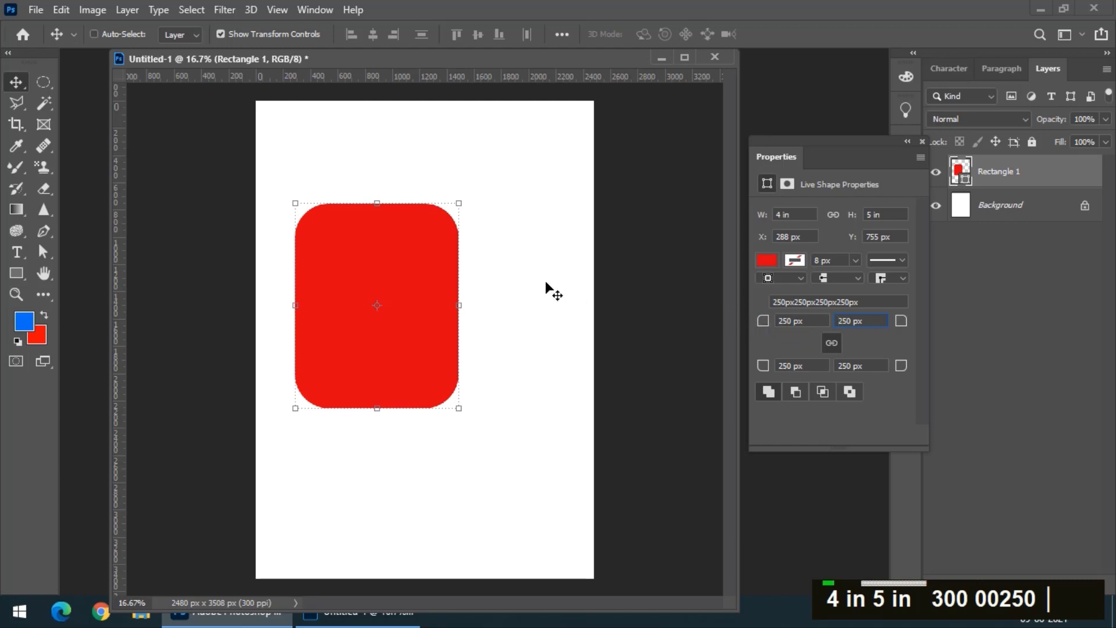
Scale the rounded red rectangle up to about 1410 × 1762 px and move it to the upper part of the page
click(459, 302)
mouse_move(525, 302)
mouse_down()
mouse_move(538, 302)
mouse_move(505, 306)
mouse_move(514, 306)
mouse_up()
drag(435, 308, 488, 331)
key(Return)
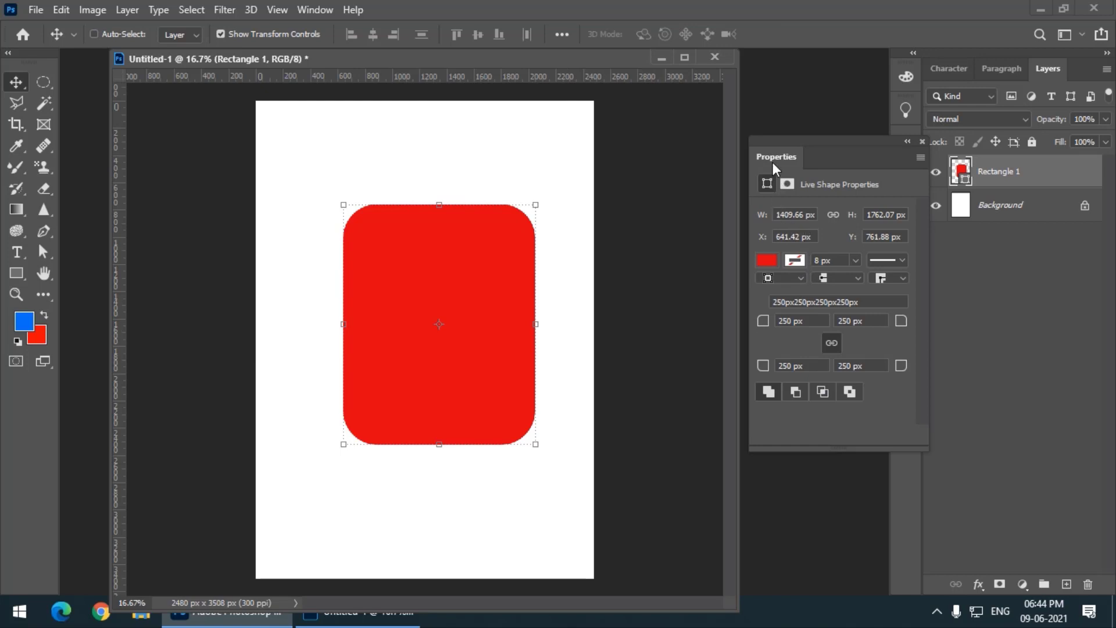
drag(452, 281, 421, 216)
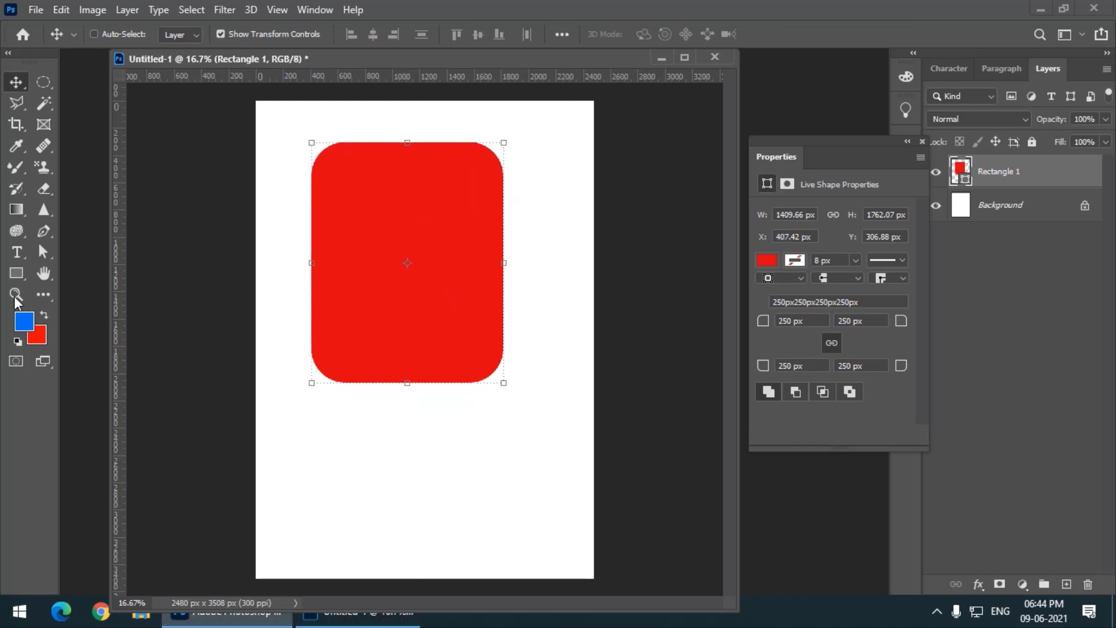
Draw a rounded rectangle about 1570 × 877 px with 10 px corners below the large red shape, and delete it
click(12, 275)
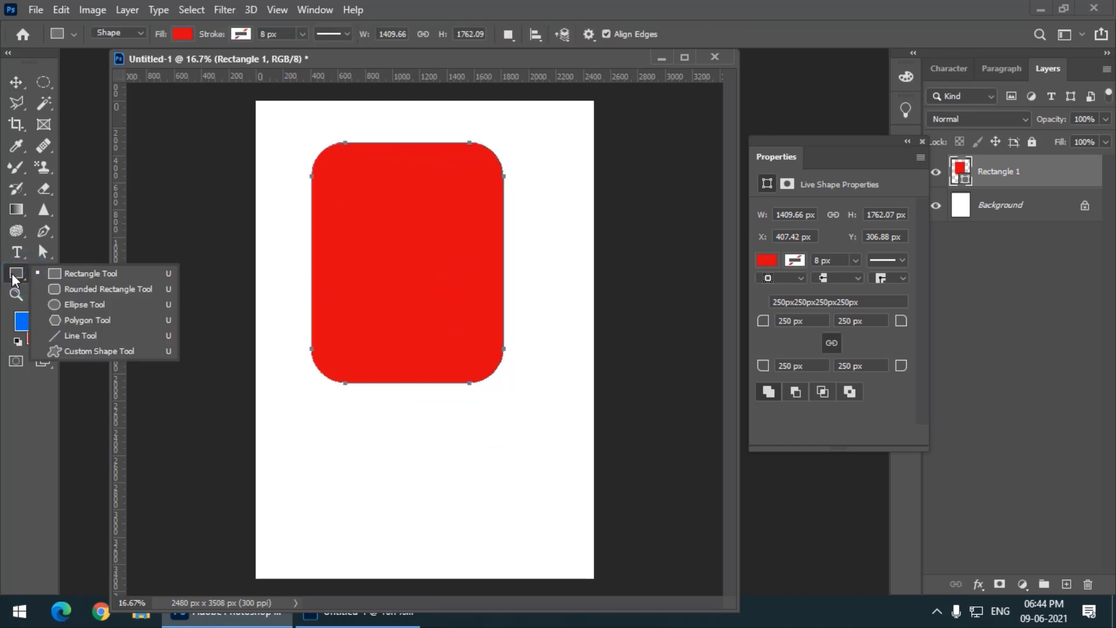
click(114, 291)
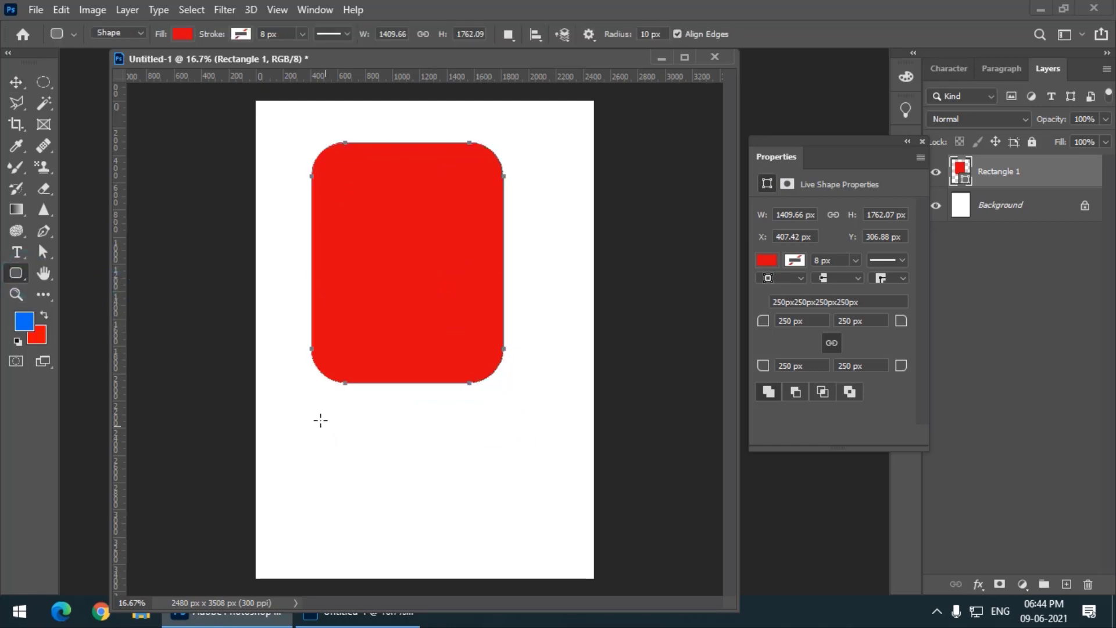
drag(318, 417, 531, 536)
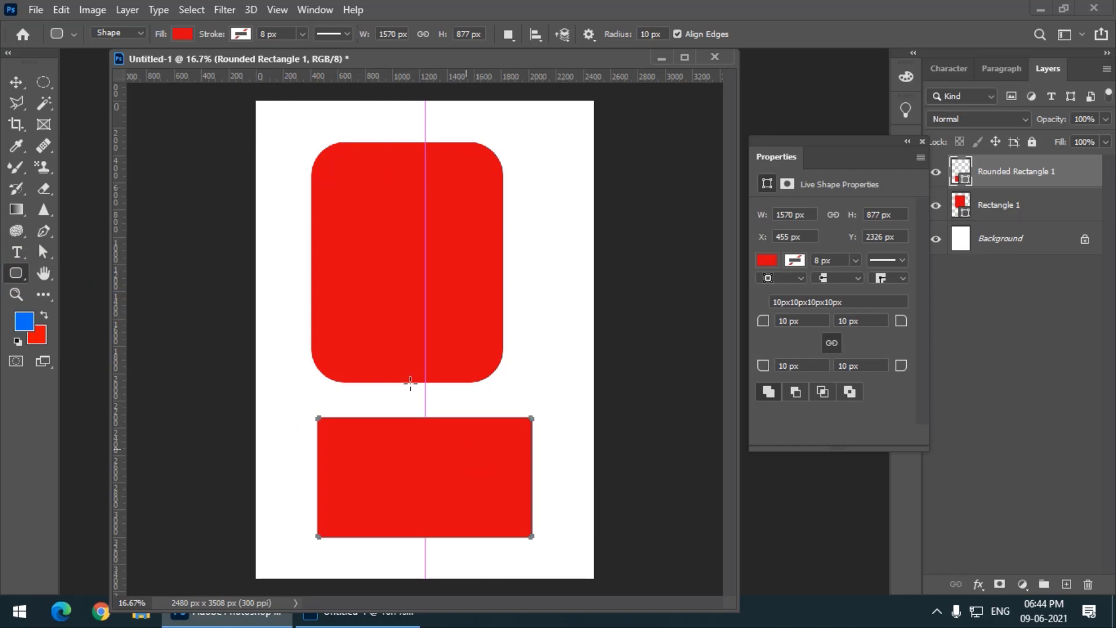
click(19, 82)
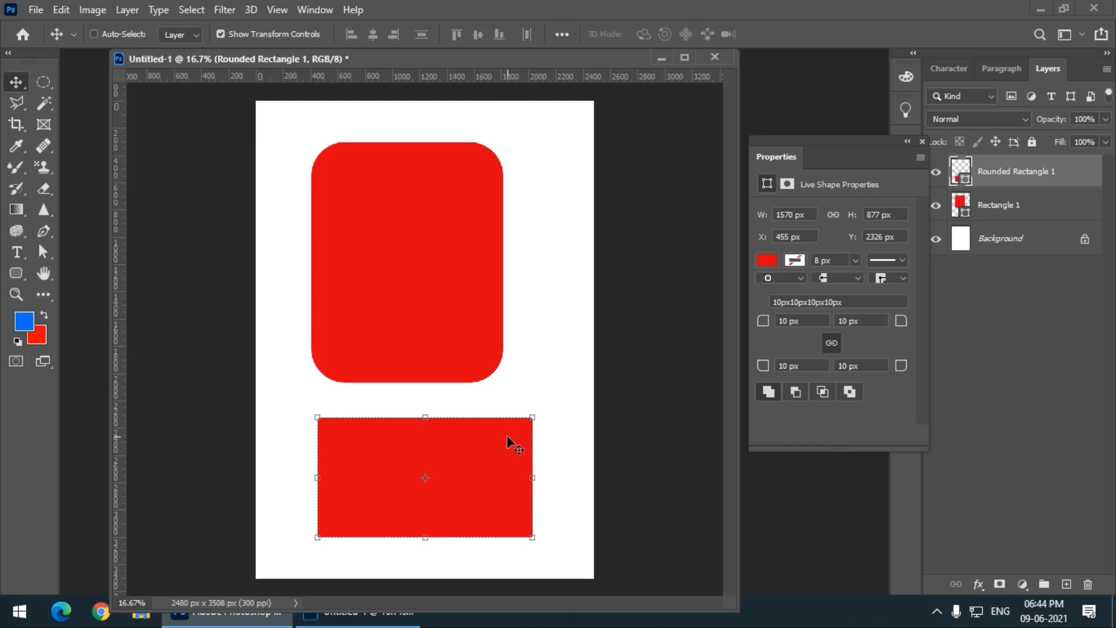
key(Delete)
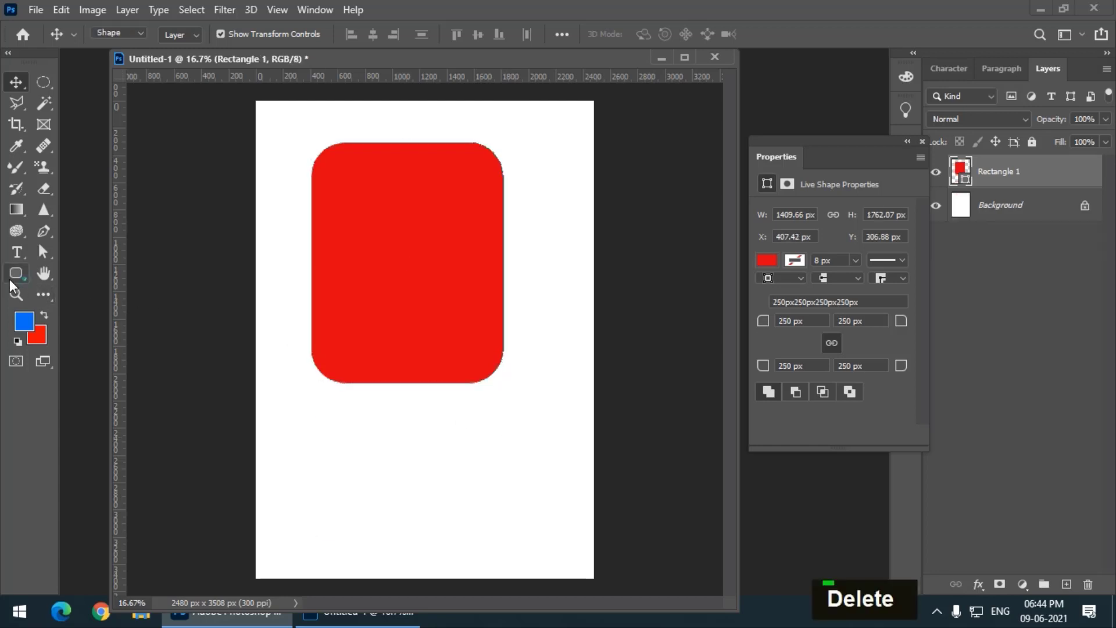
Draw an ellipse about 1067 px wide and 949 px high below the large red rectangle
click(9, 279)
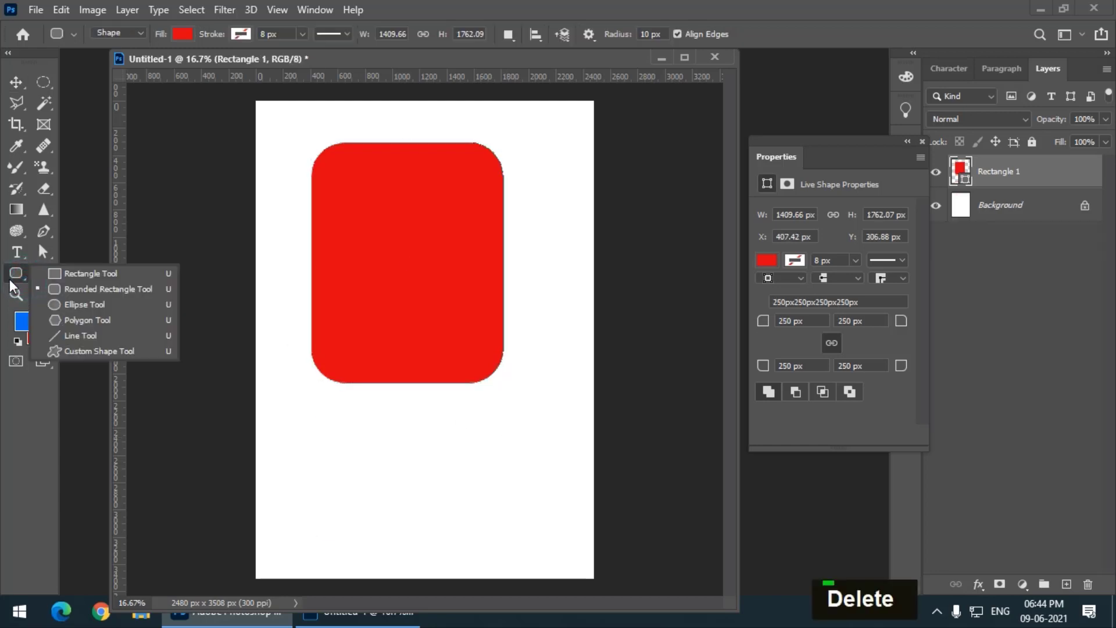
click(90, 304)
drag(321, 416, 467, 545)
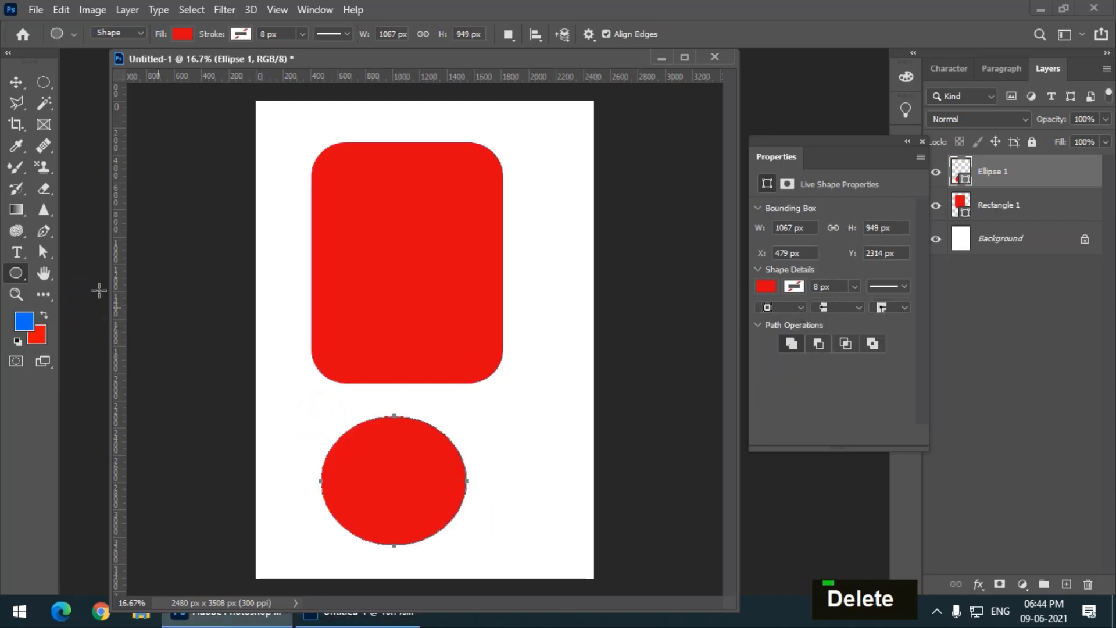
Choose the Polygon tool and clear the page by deleting the ellipse and the rounded red rectangle
right_click(17, 273)
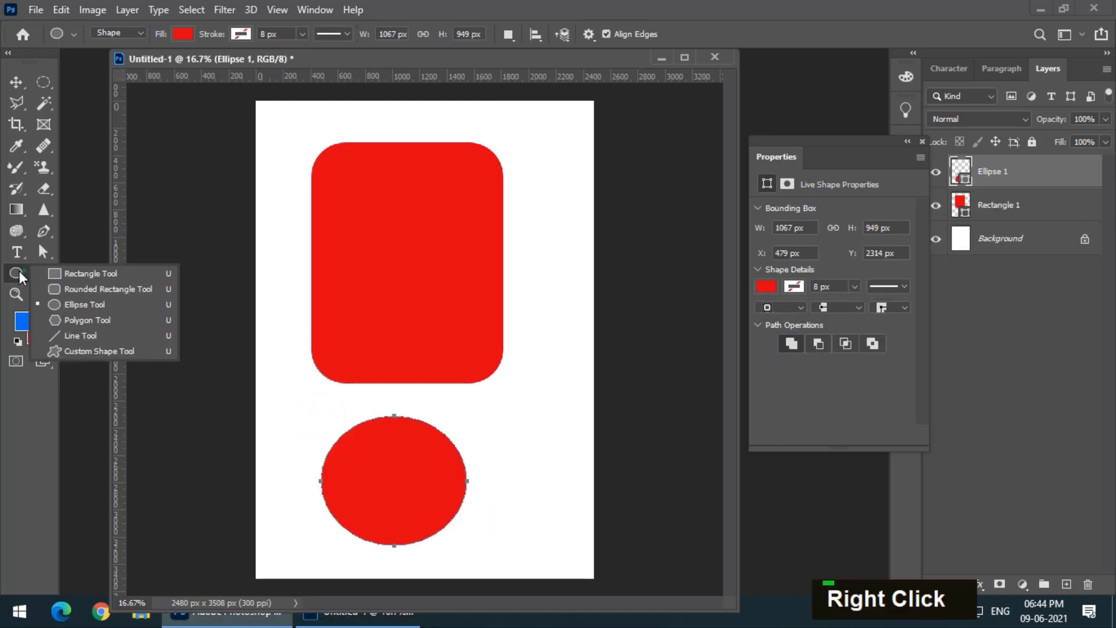
click(113, 321)
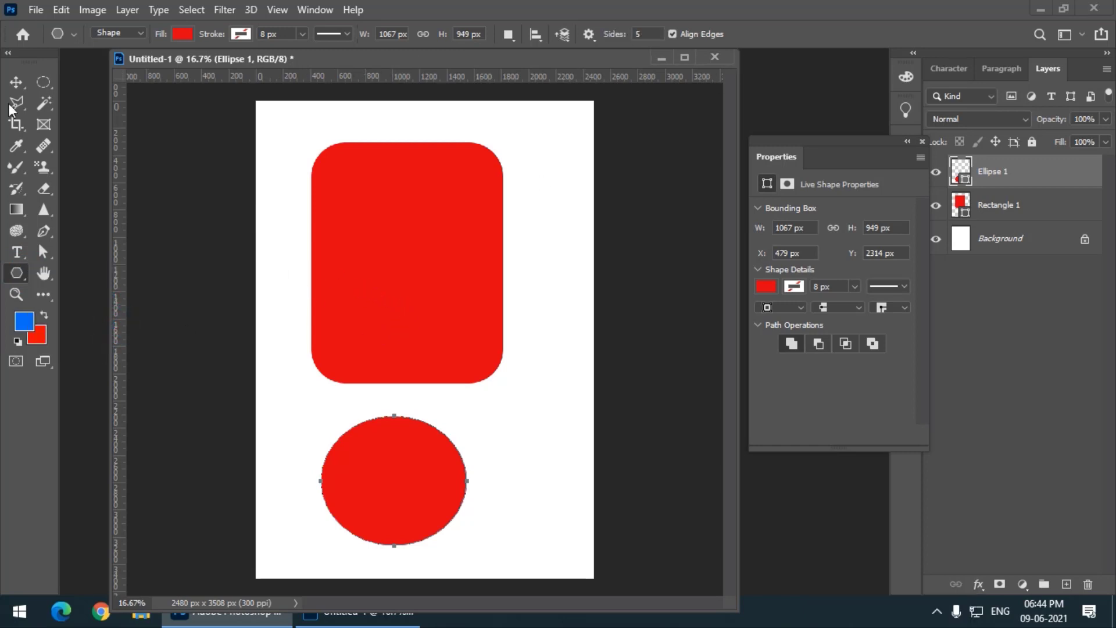
click(17, 82)
key(Delete)
key(Delete)
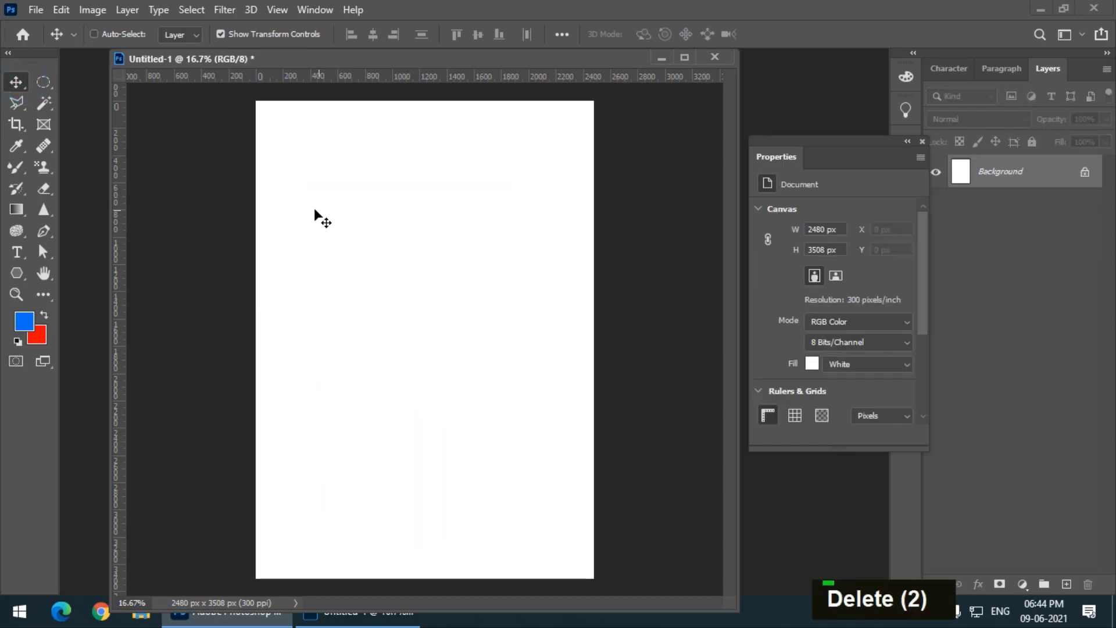
Draw a five-sided polygon about 2039 × 1943 px around the page's upper-left area and give it a blue fill
click(17, 272)
drag(313, 238, 401, 357)
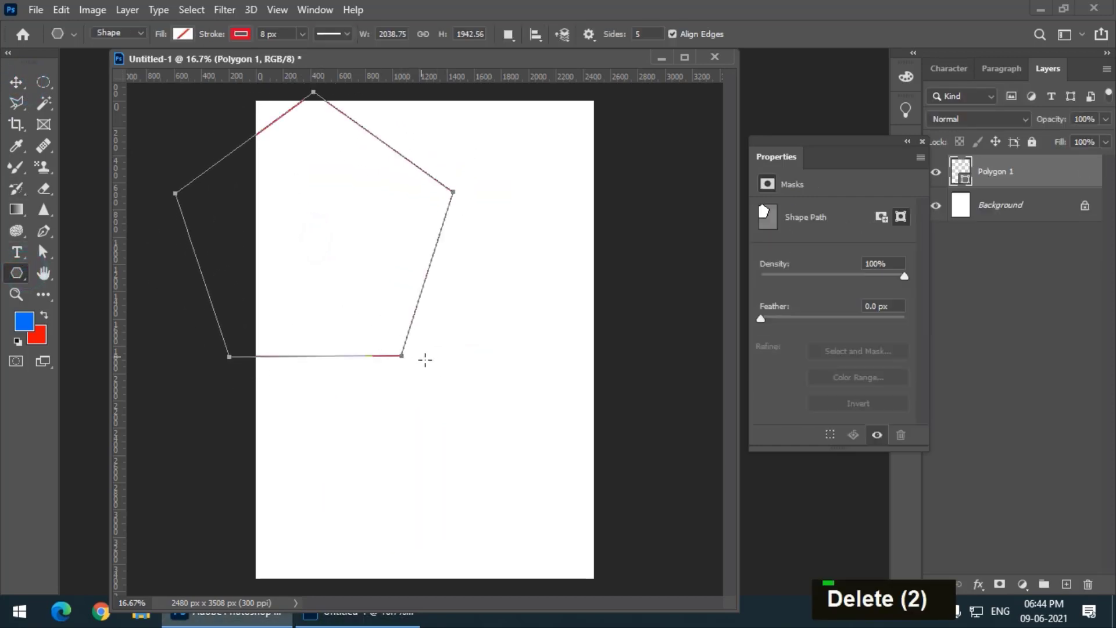
click(182, 33)
click(153, 121)
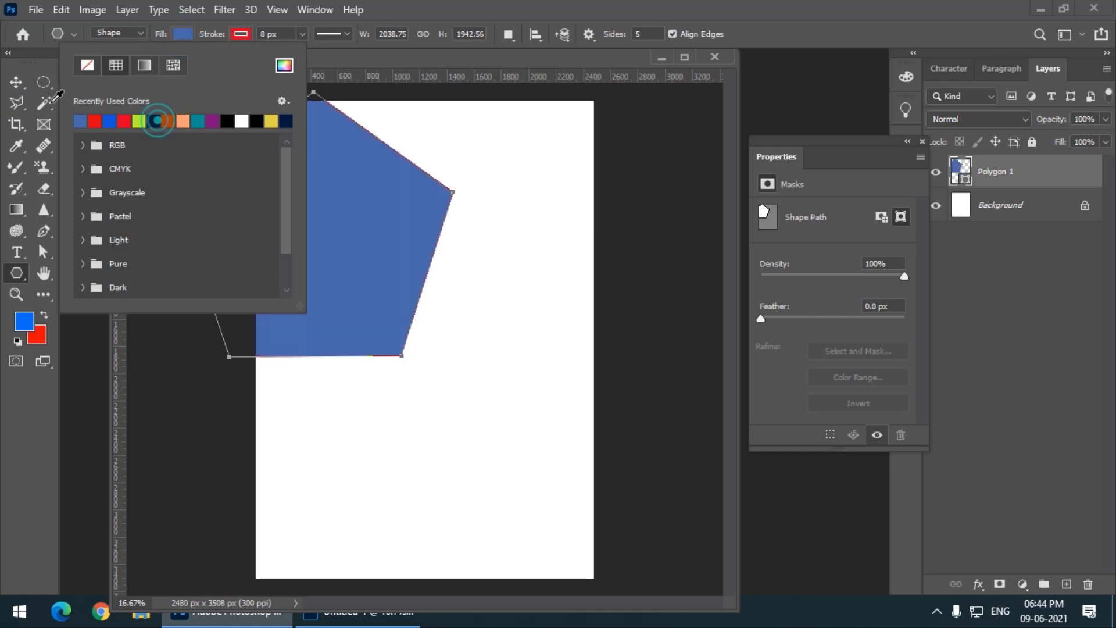
Scale the pentagon down to about 1345 × 1282 px and position it in the upper middle of the page
click(16, 82)
drag(453, 356, 466, 281)
key(Return)
Set the Polygon tool to 6 sides and draw a hexagon at the page's left edge, below the pentagon
click(16, 272)
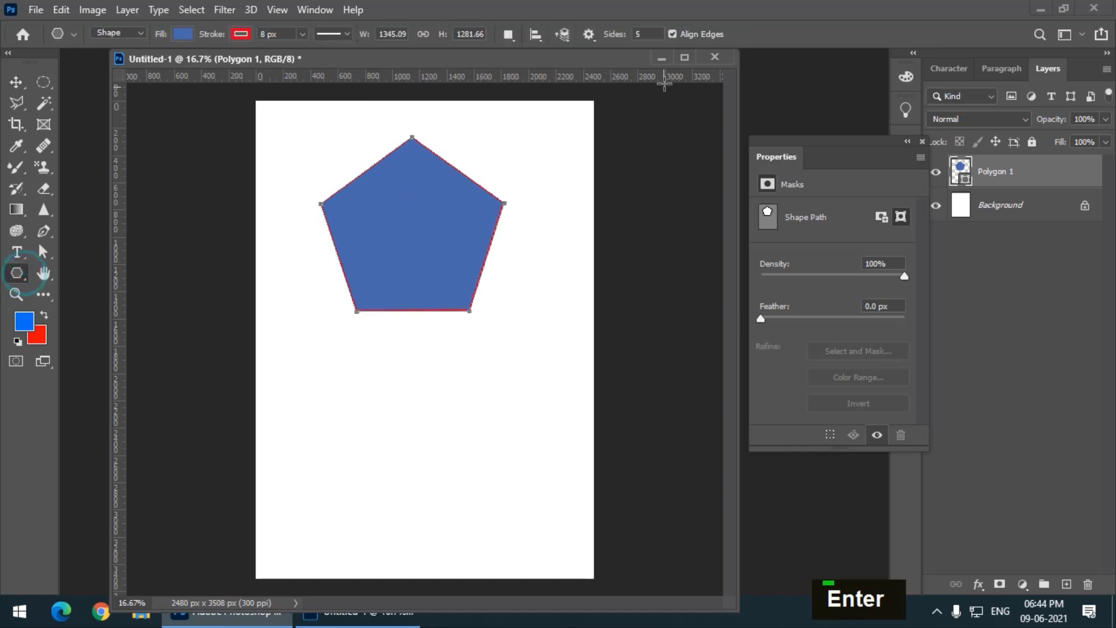
click(642, 34)
text(6)
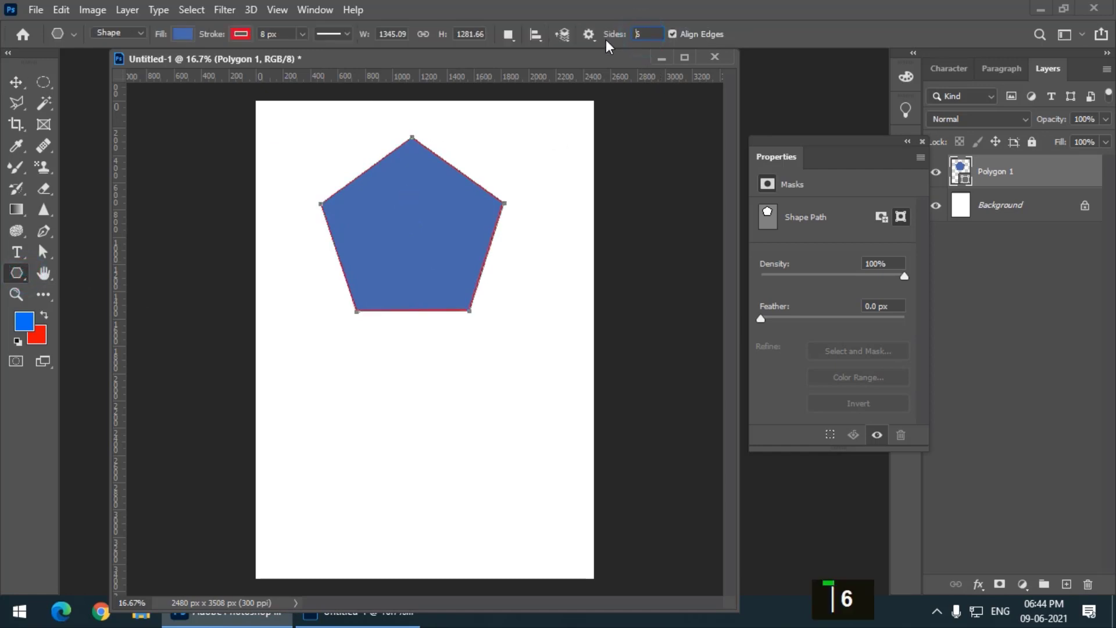
key(Return)
drag(312, 359, 401, 411)
Scale the hexagon down to about 80% and place it below and to the right of the pentagon
click(15, 83)
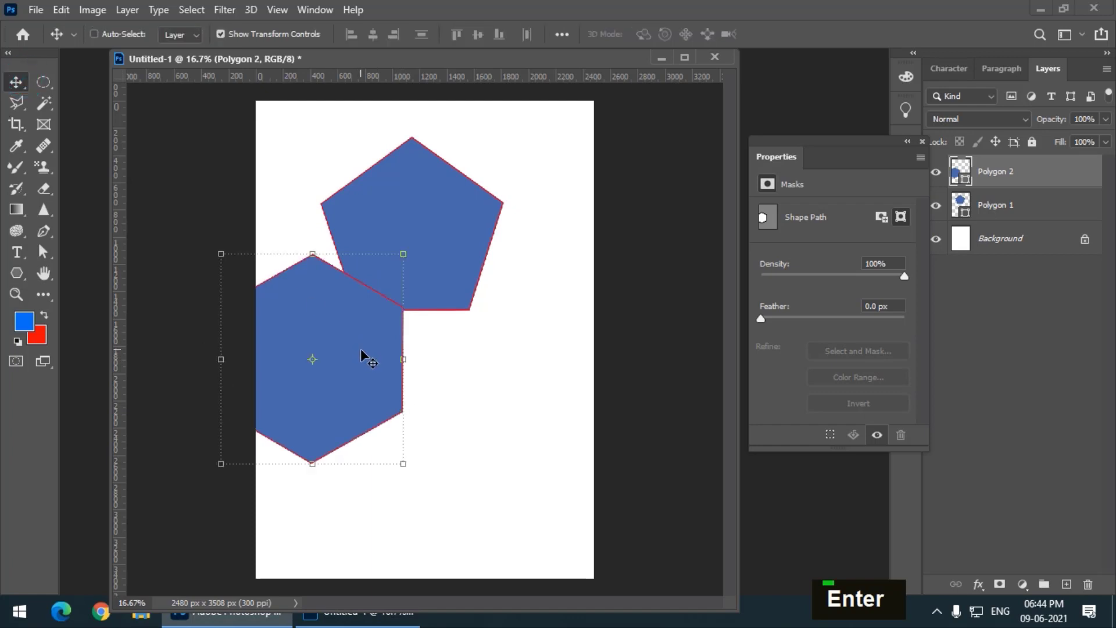
drag(366, 357, 487, 379)
double_click(529, 492)
drag(503, 470, 466, 428)
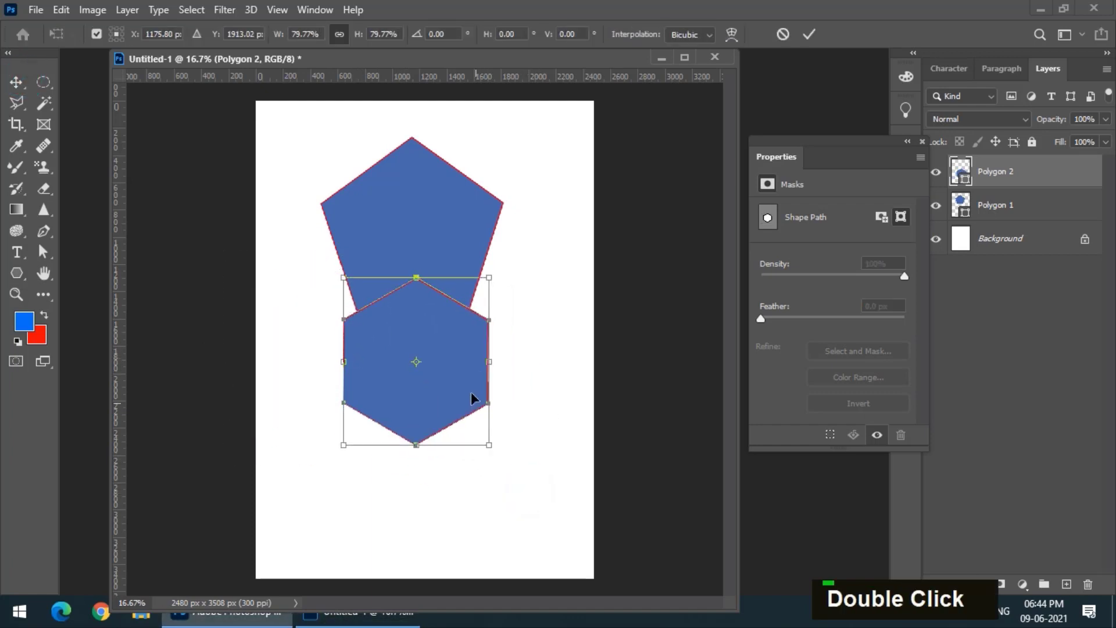
drag(472, 345, 537, 442)
key(Return)
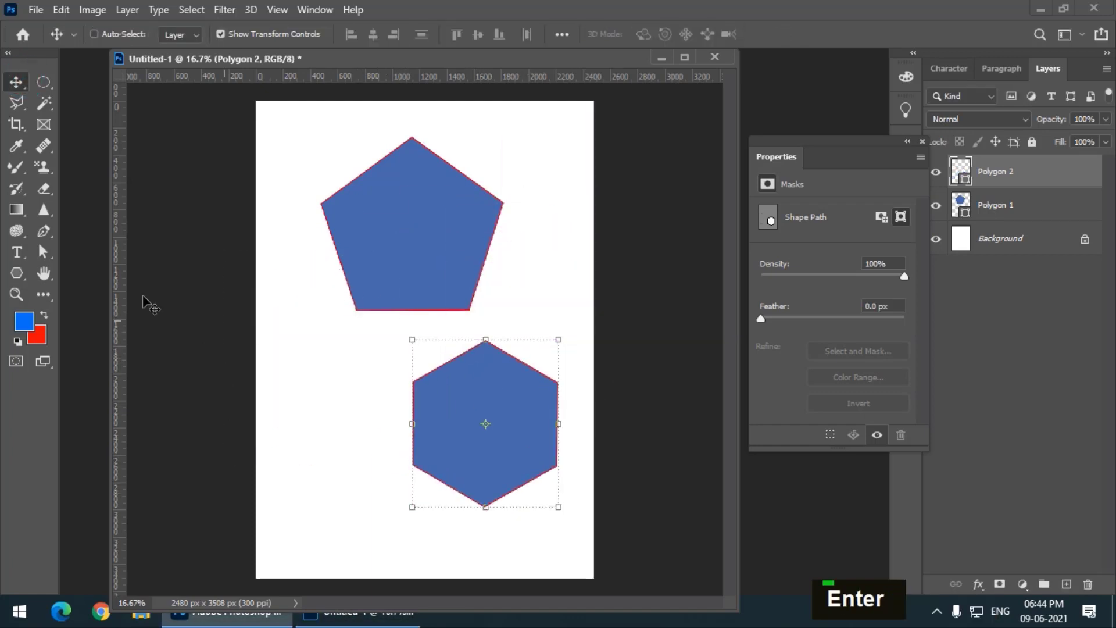
Set the Polygon tool to 3 sides and draw a triangle in the empty area left of the hexagon
click(19, 279)
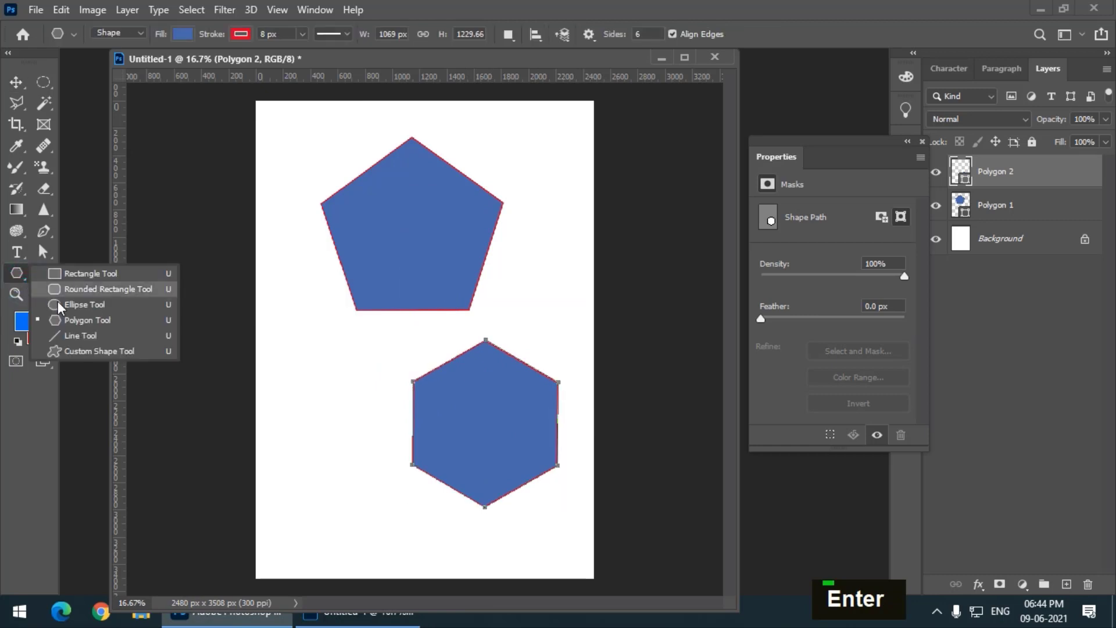
click(72, 321)
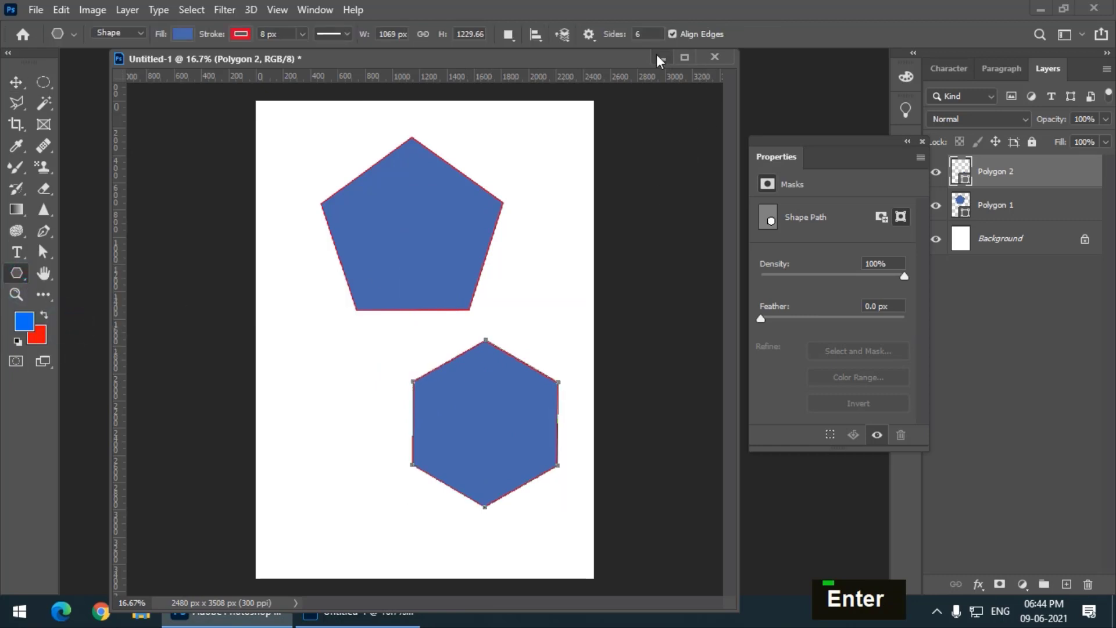
click(645, 34)
text(3)
key(Return)
drag(295, 364, 366, 385)
click(15, 82)
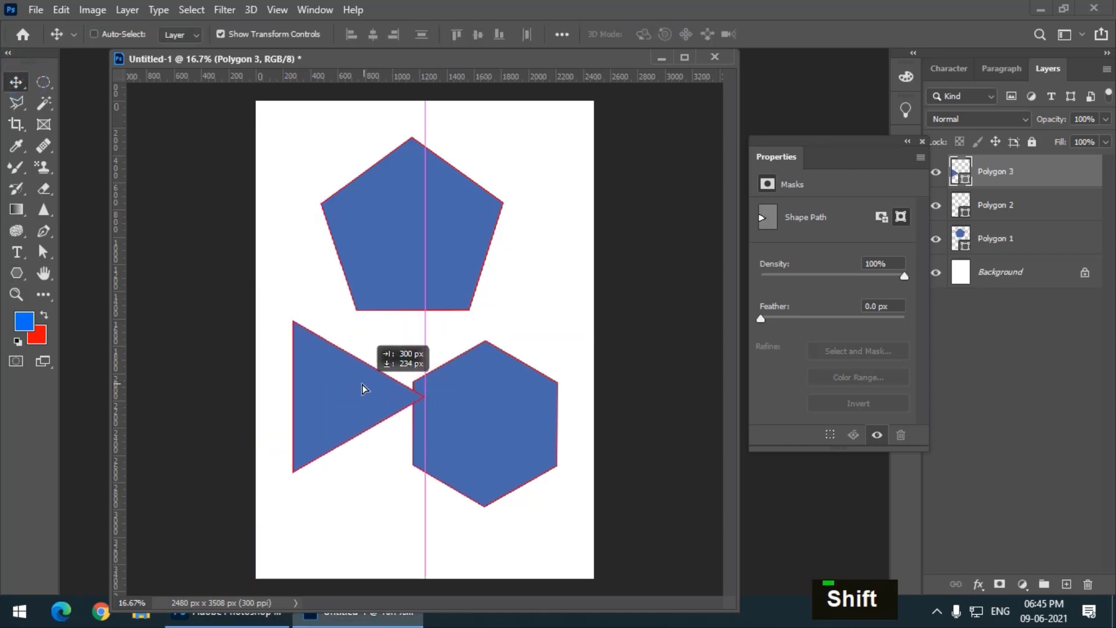
Select the hexagon and move it up and to the right, so it sits clear of the triangle
right_click(480, 402)
click(510, 409)
drag(509, 413, 544, 395)
Activate the Custom Shape tool and choose the tiger from the Wild Animals group as its shape
click(17, 274)
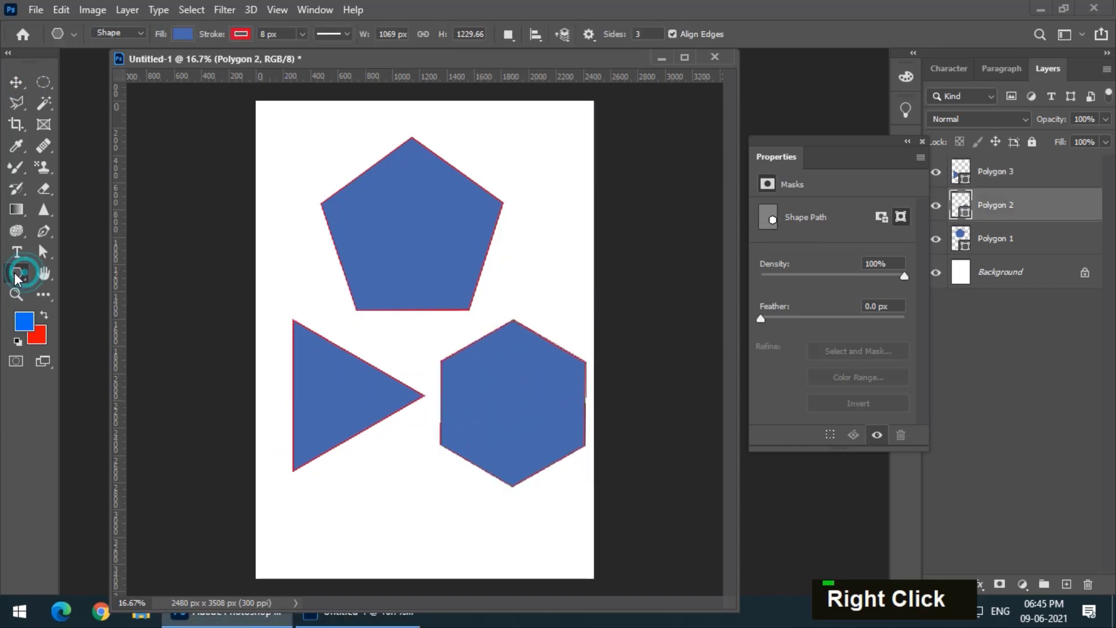
right_click(17, 278)
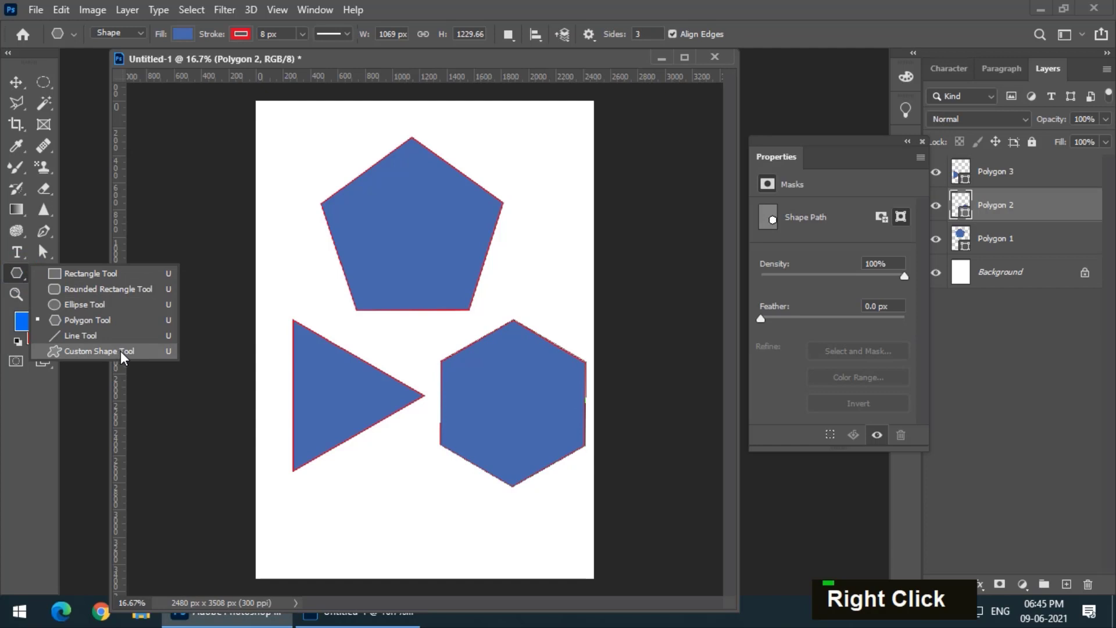
click(98, 351)
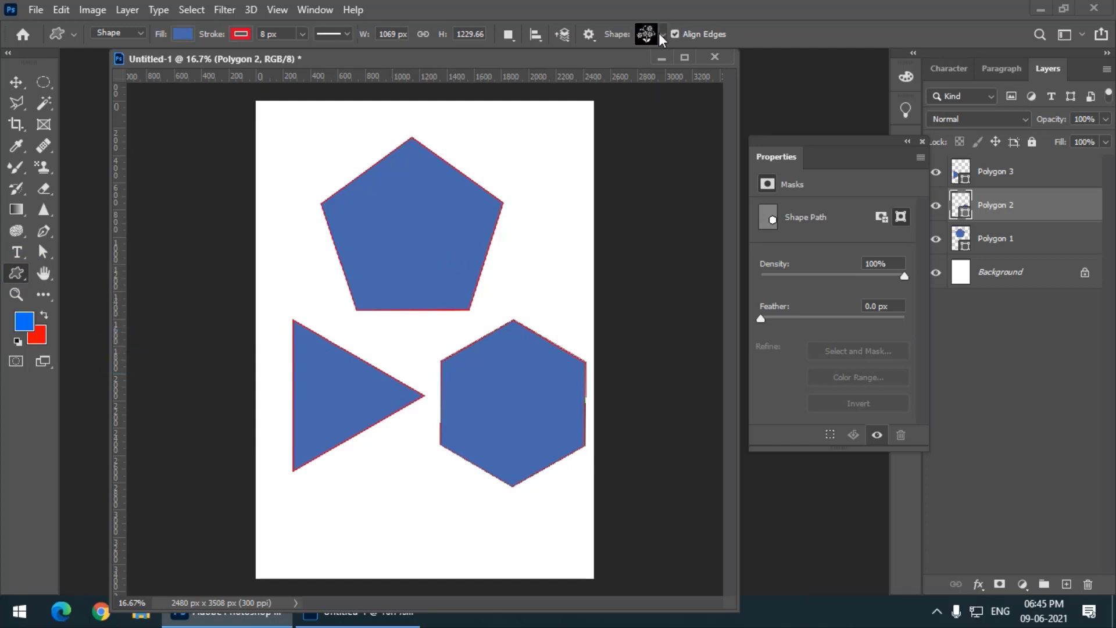
click(660, 33)
click(471, 69)
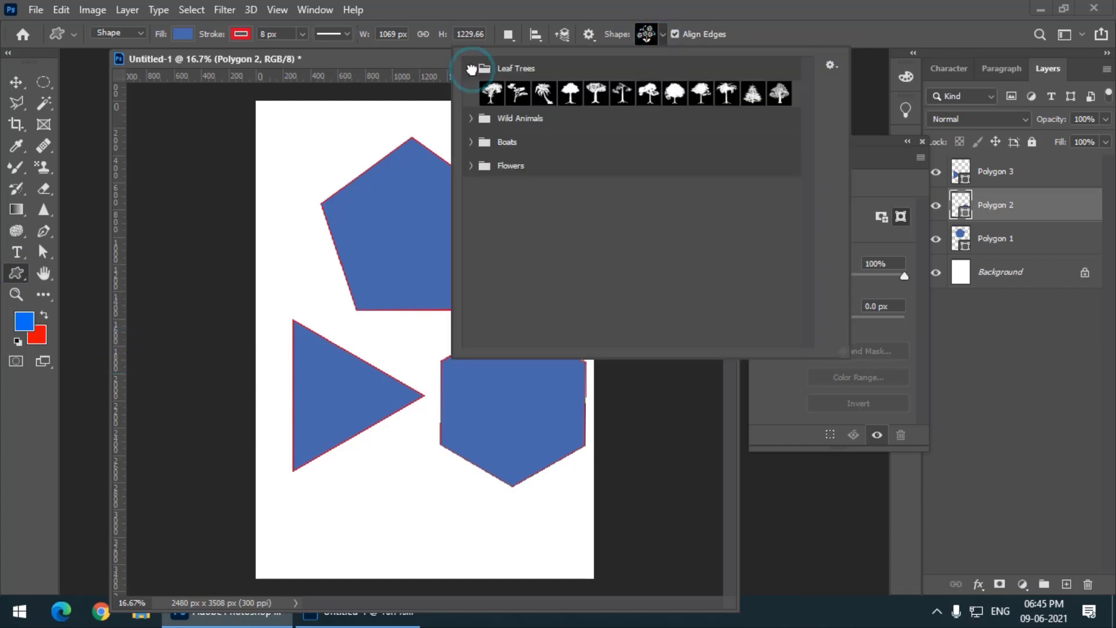
click(472, 118)
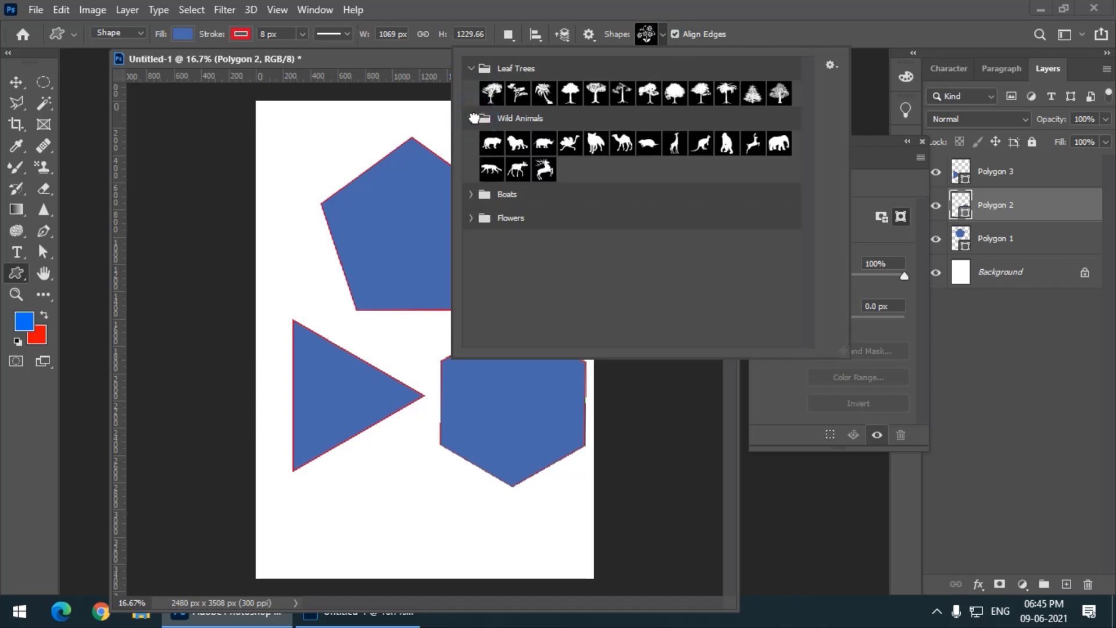
click(498, 144)
click(321, 58)
Delete the hexagon, pentagon and triangle layers, undoing the accidental removal of the background layer
click(23, 80)
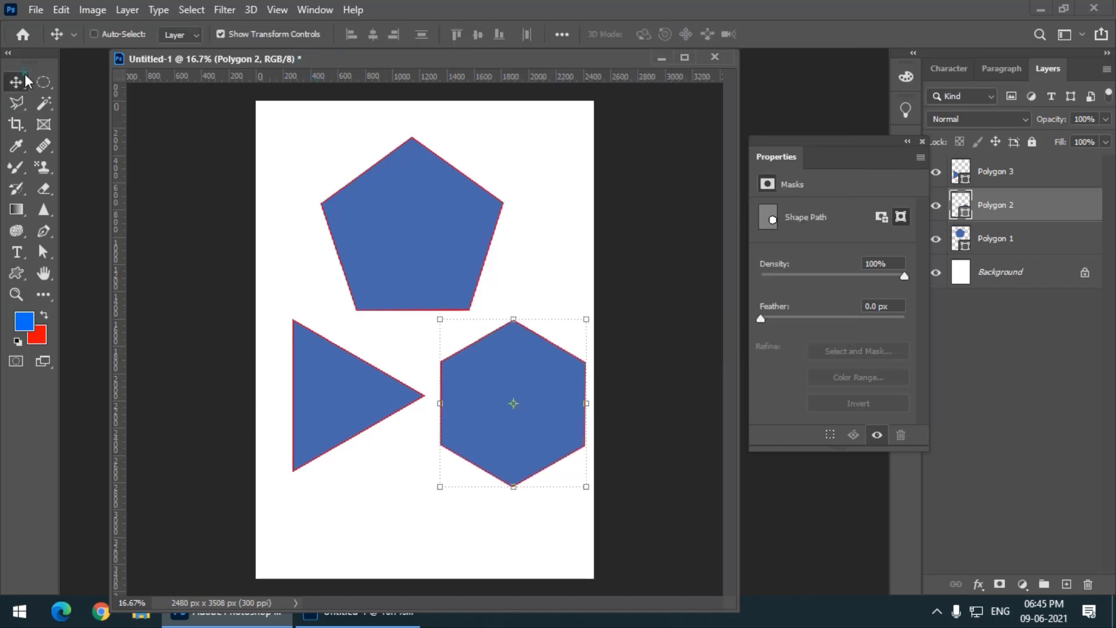
key(Delete)
key(Delete)
key(Delete)
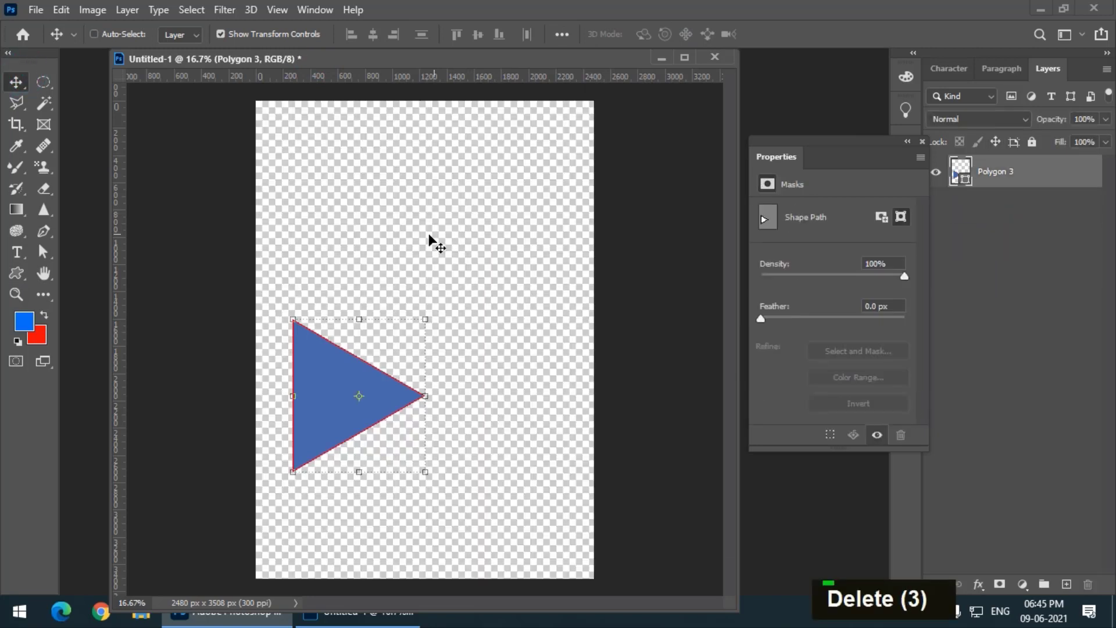
key(ctrl+z)
right_click(369, 374)
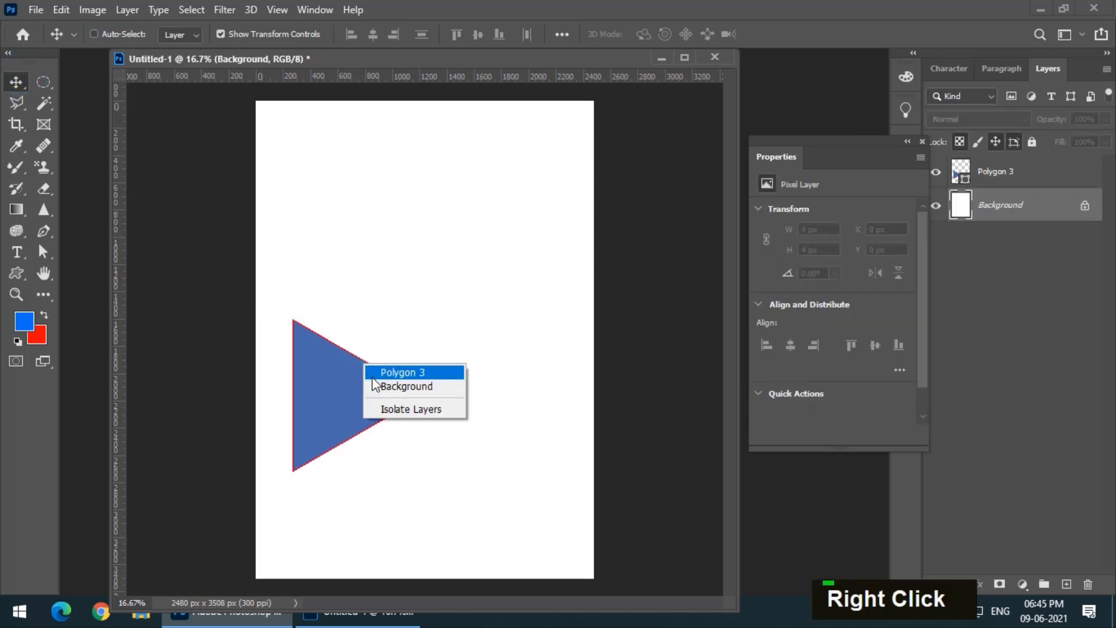
click(372, 376)
key(Delete)
Draw the tiger shape about 1906 × 1081 px across the middle of the page and fill it with yellow-green
click(16, 272)
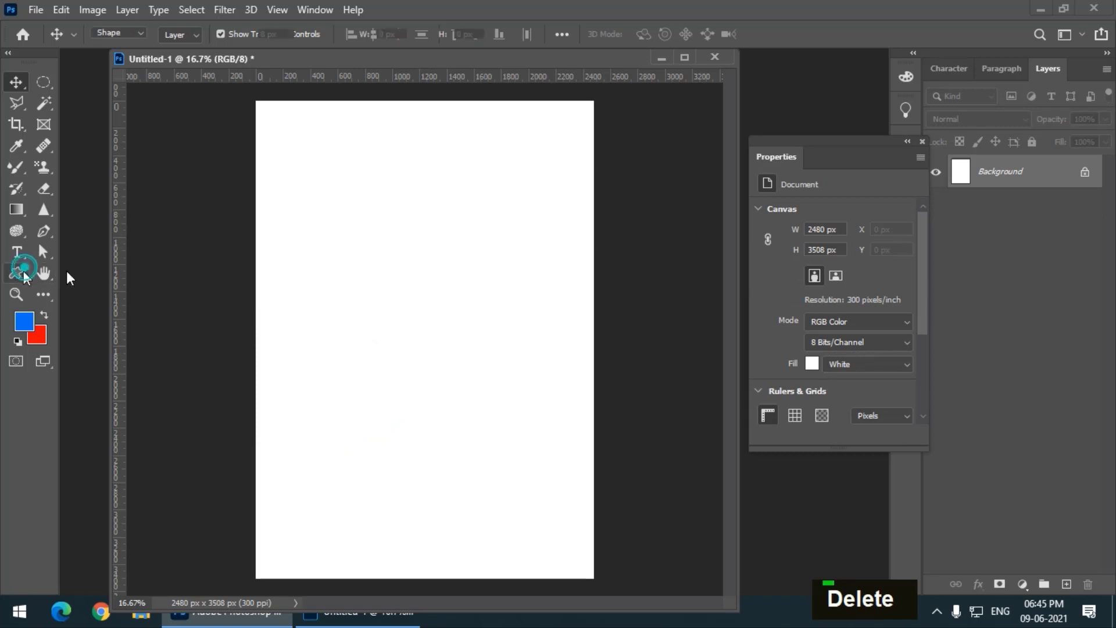
drag(306, 239, 566, 387)
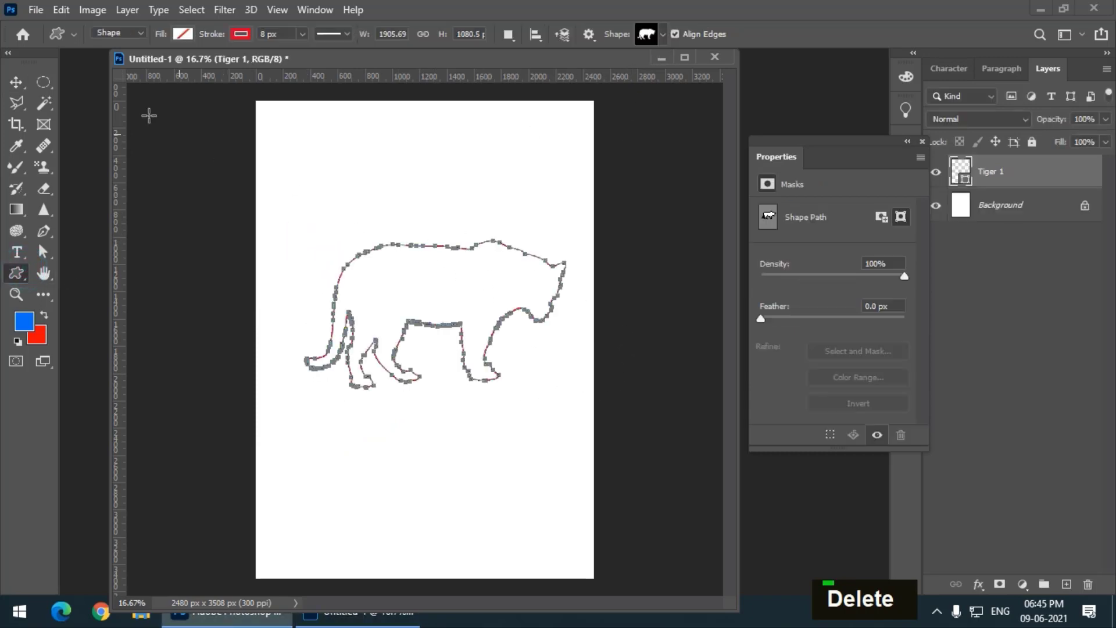
click(183, 33)
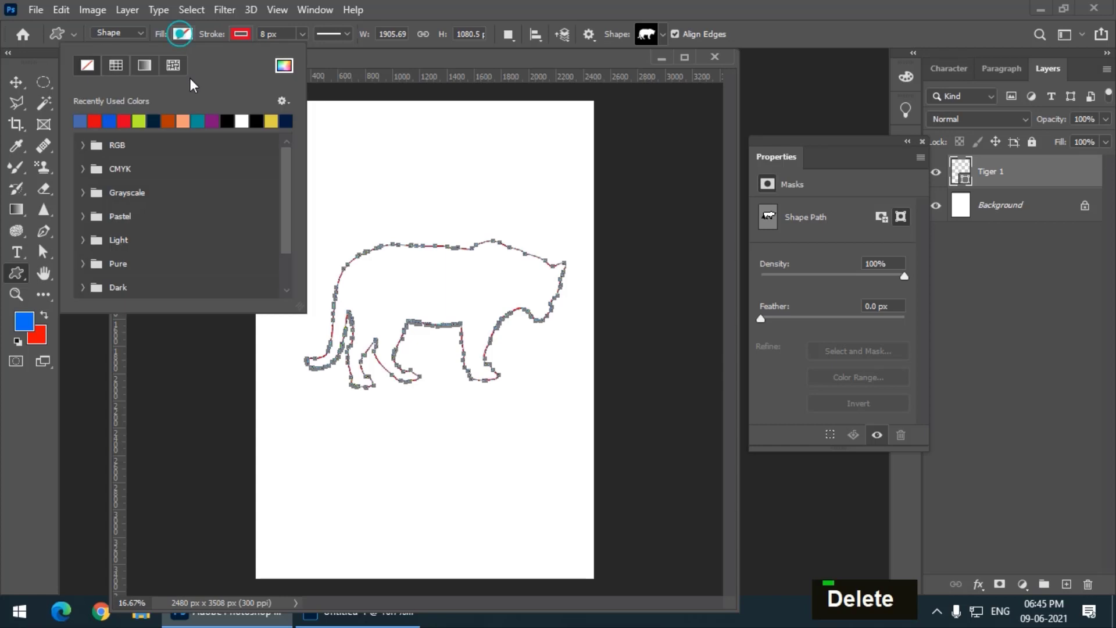
click(139, 121)
Remove the tiger's stroke and move the shape slightly up and to the left
click(240, 34)
click(141, 66)
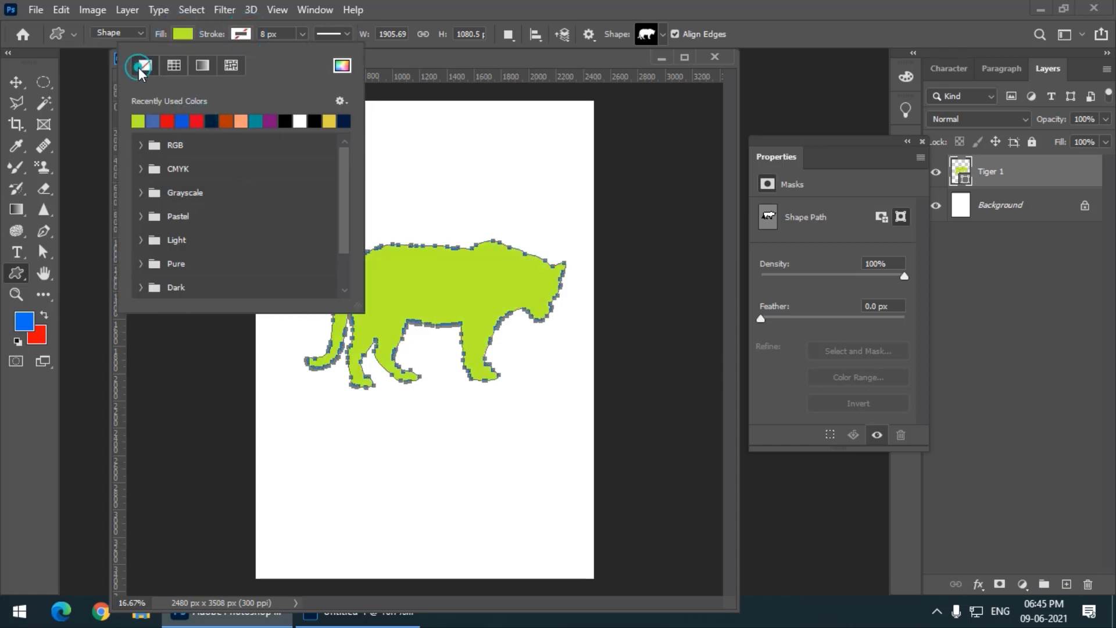
click(48, 86)
click(14, 83)
drag(510, 287, 480, 267)
Browse the Boats and Flowers groups of the custom shape library and try to append the default shapes
click(16, 273)
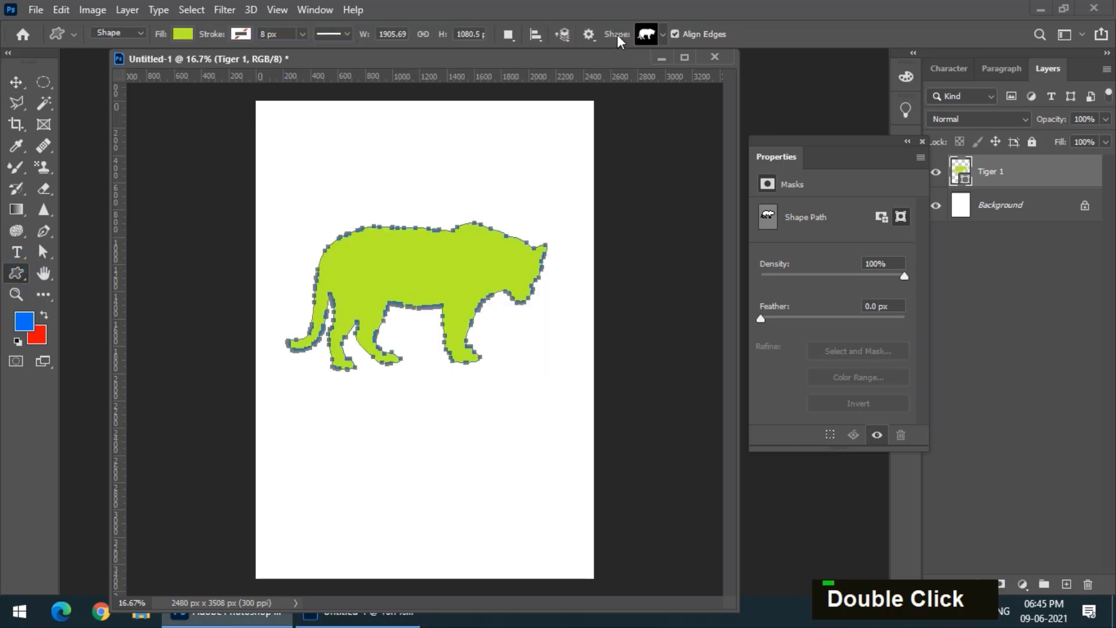
click(661, 35)
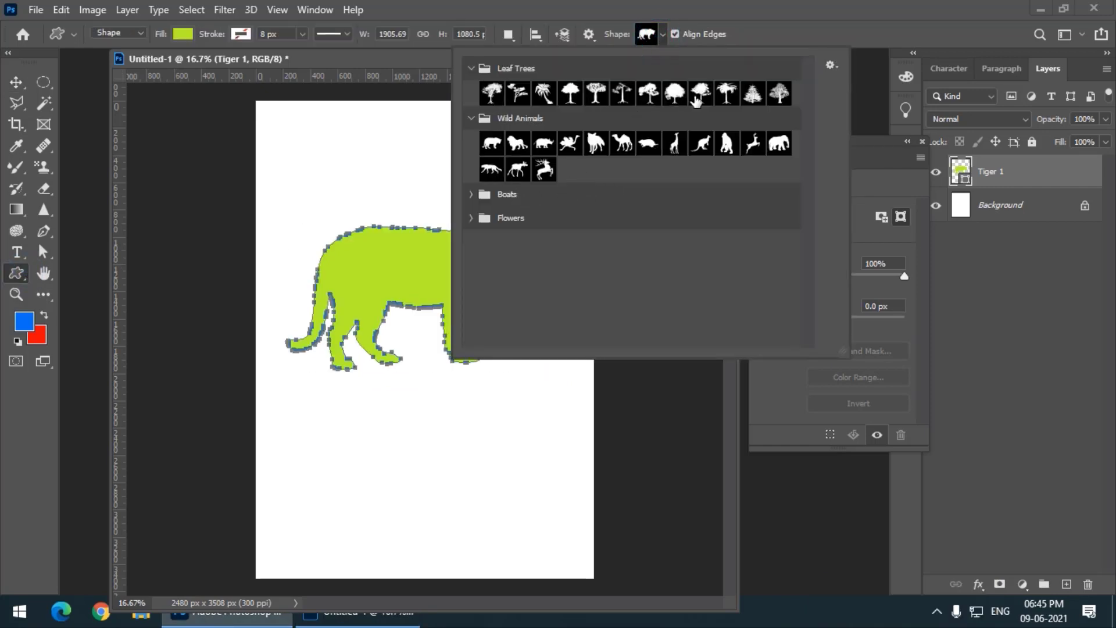
click(471, 195)
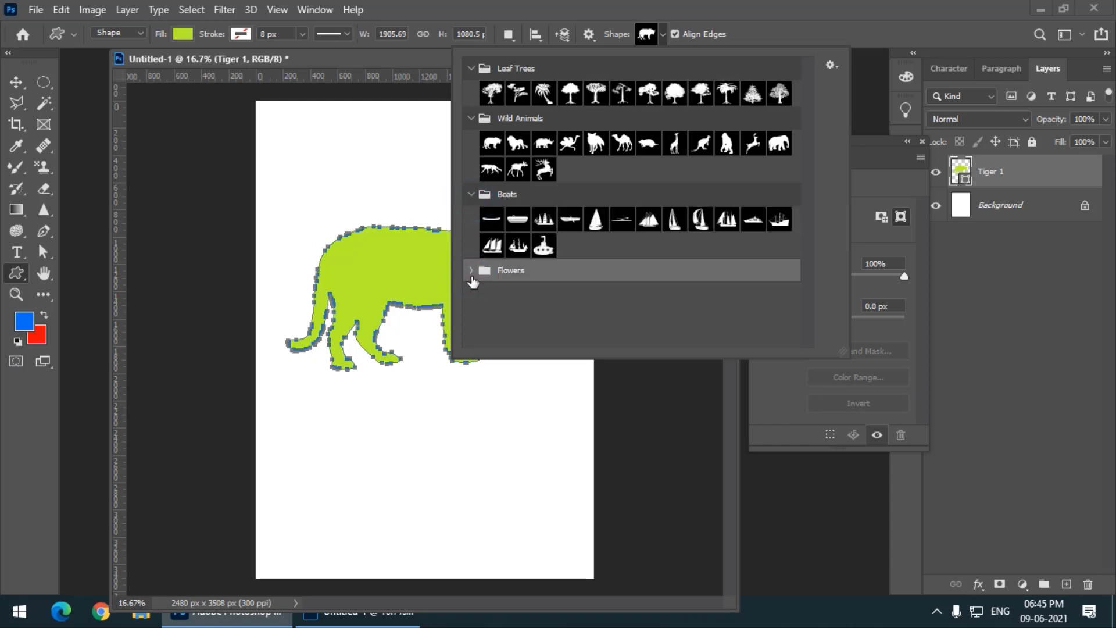
click(470, 269)
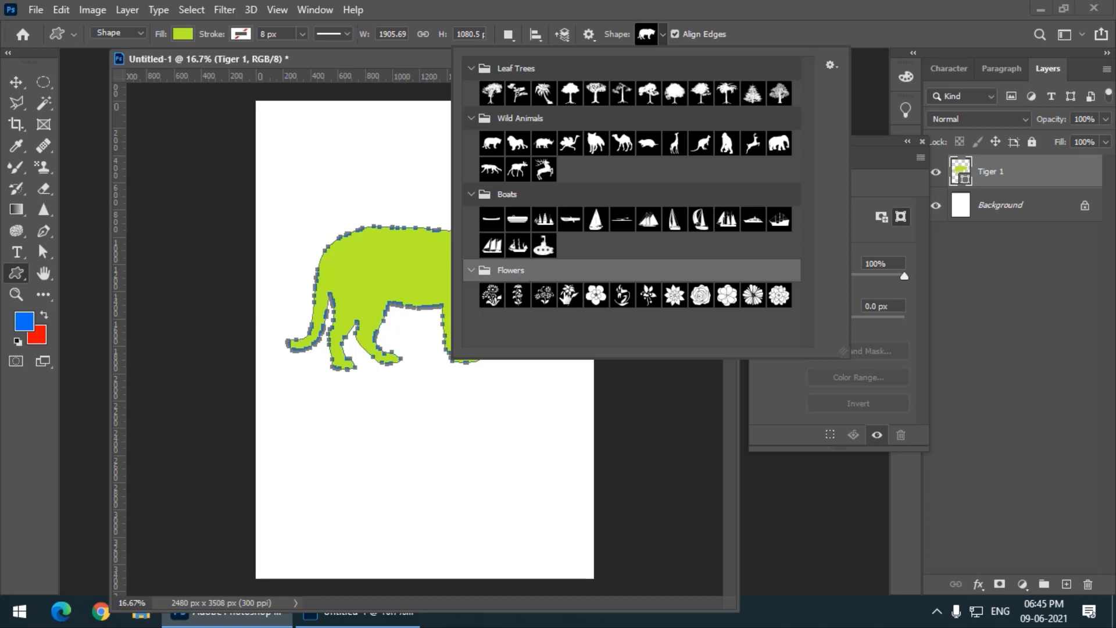
click(833, 65)
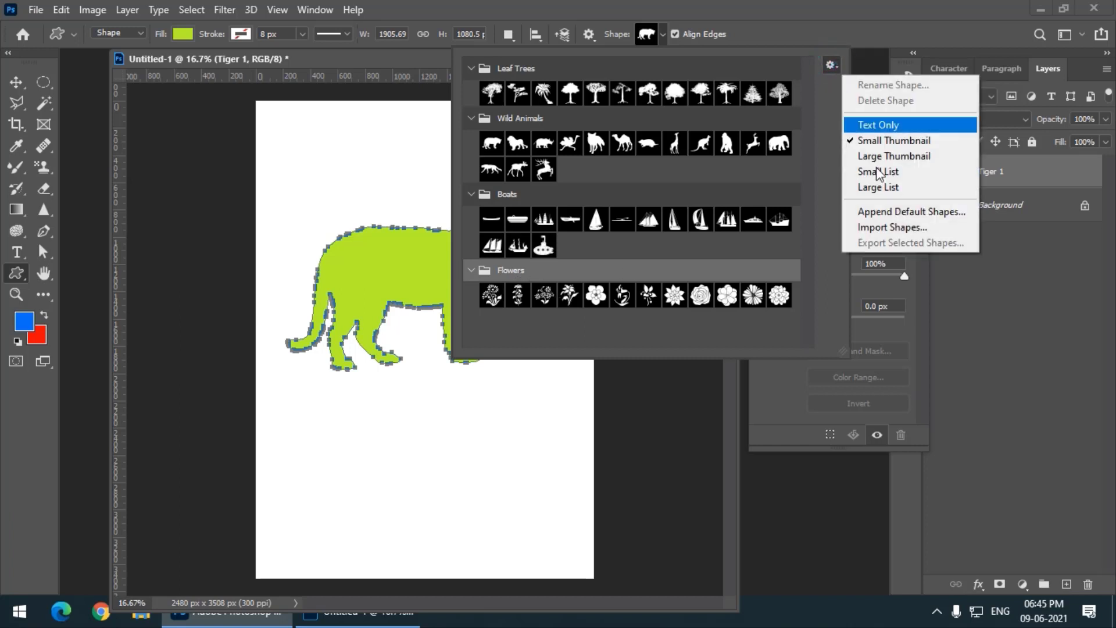
click(904, 212)
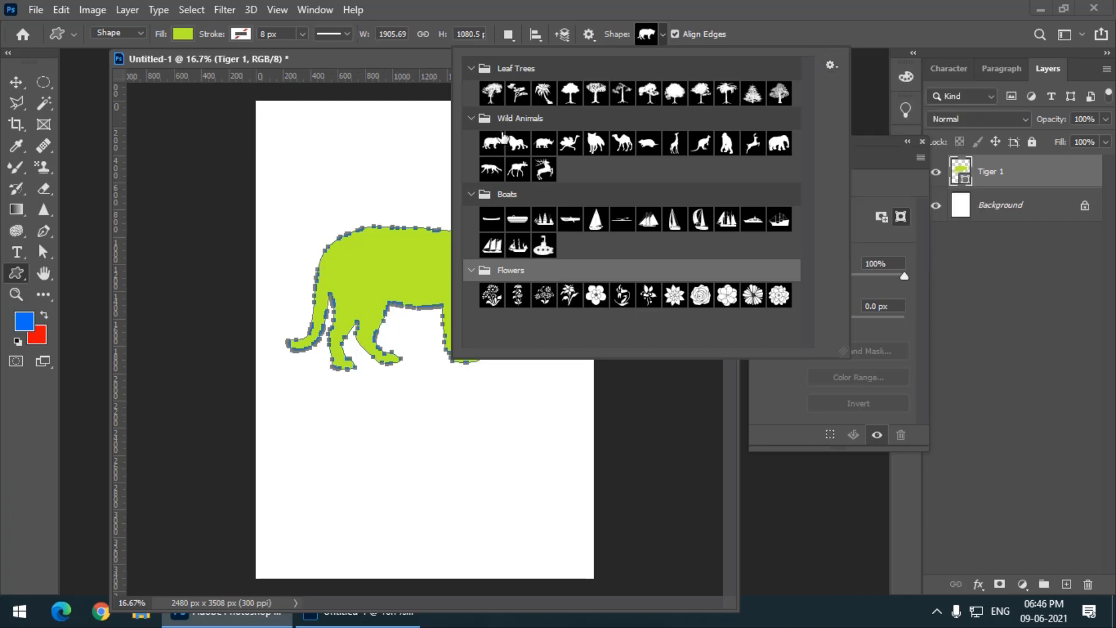
Draw the first Leaf Trees shape about 917 × 1237 px below the tiger and shift it slightly up and to the left
click(492, 92)
click(452, 391)
drag(392, 389, 538, 544)
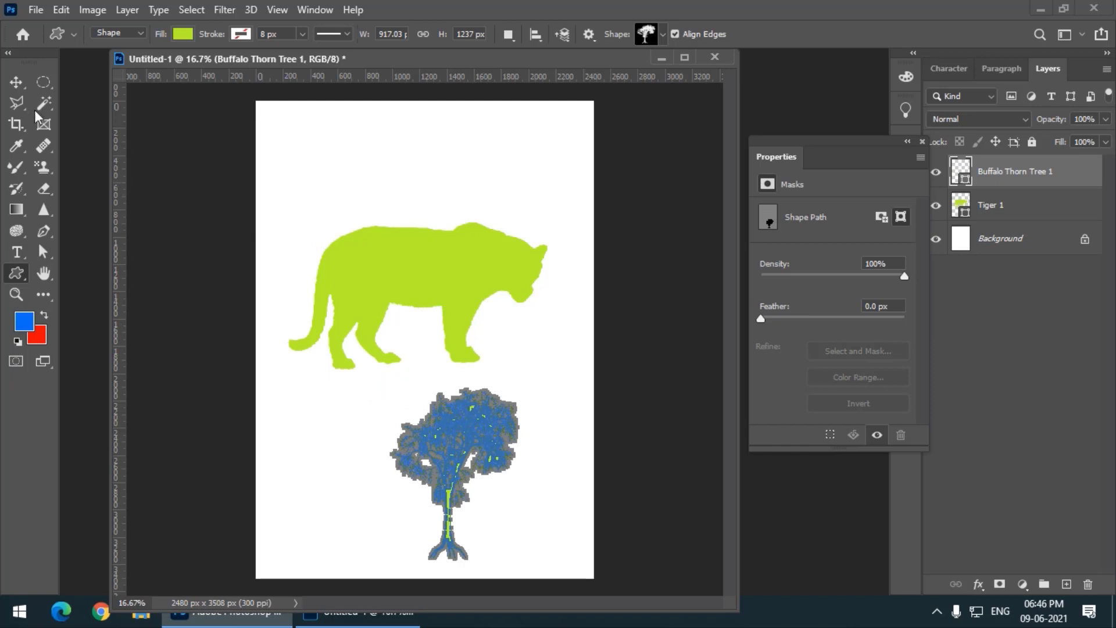
click(15, 82)
drag(478, 418, 458, 410)
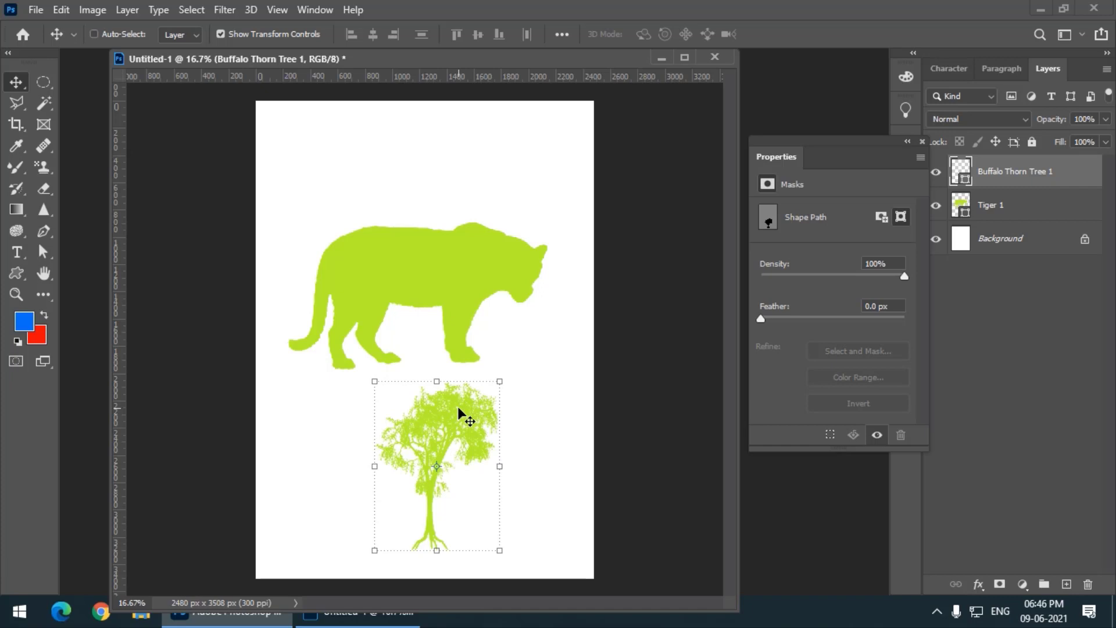
Select the tiger layer and move the tiger slightly upward, away from the tree
right_click(444, 270)
click(445, 269)
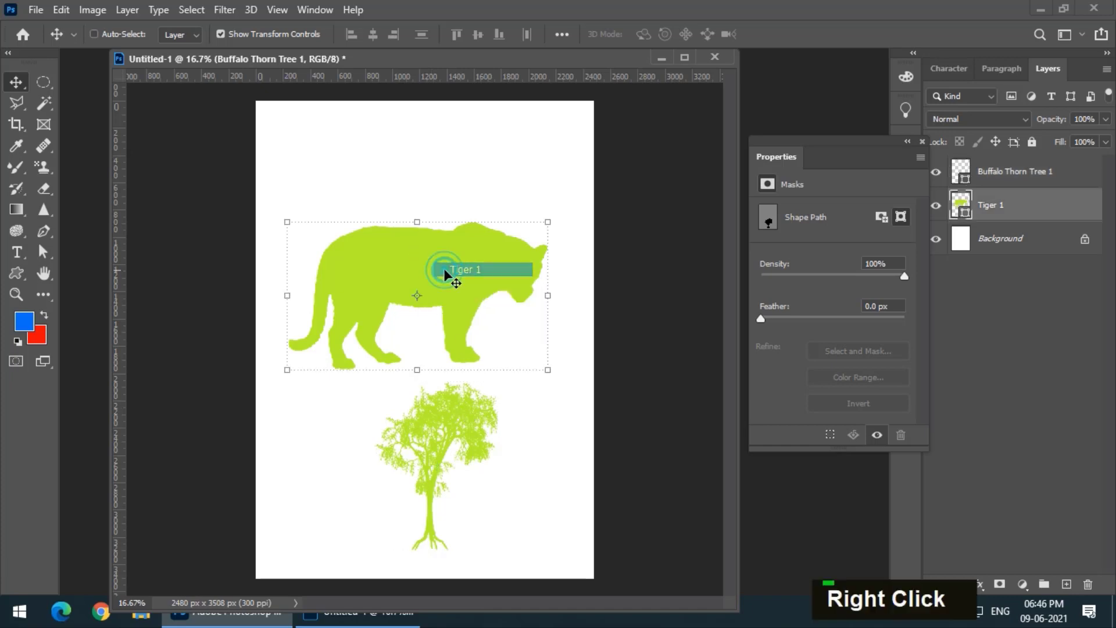
drag(449, 269, 449, 255)
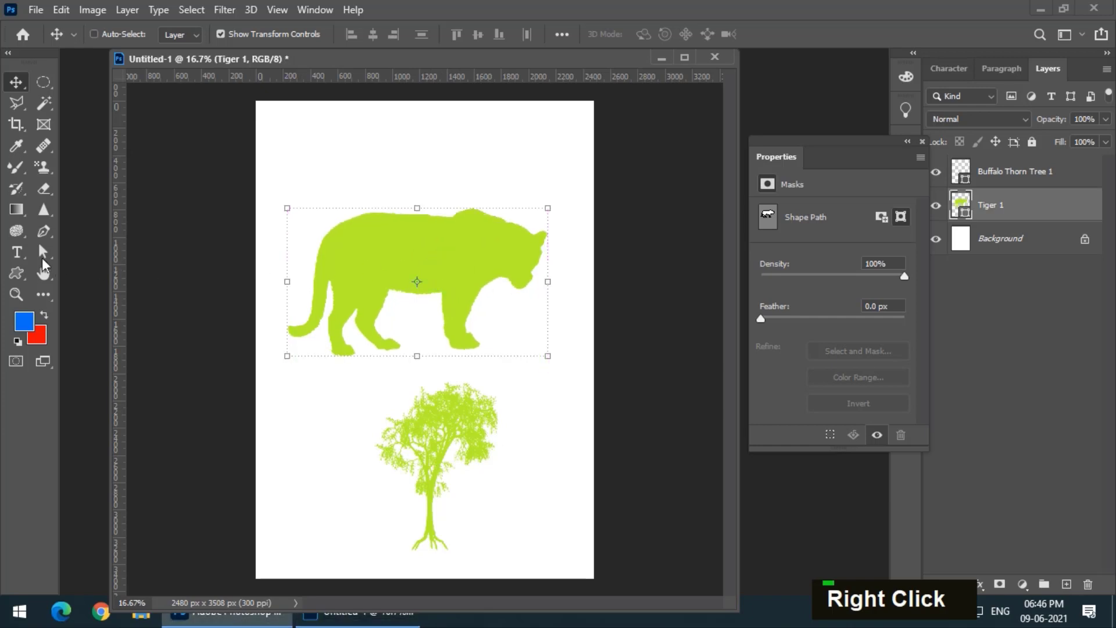
Convert the anchor points at the toe and along the underside of the tiger's forward hind paw with the Convert Point tool
click(43, 233)
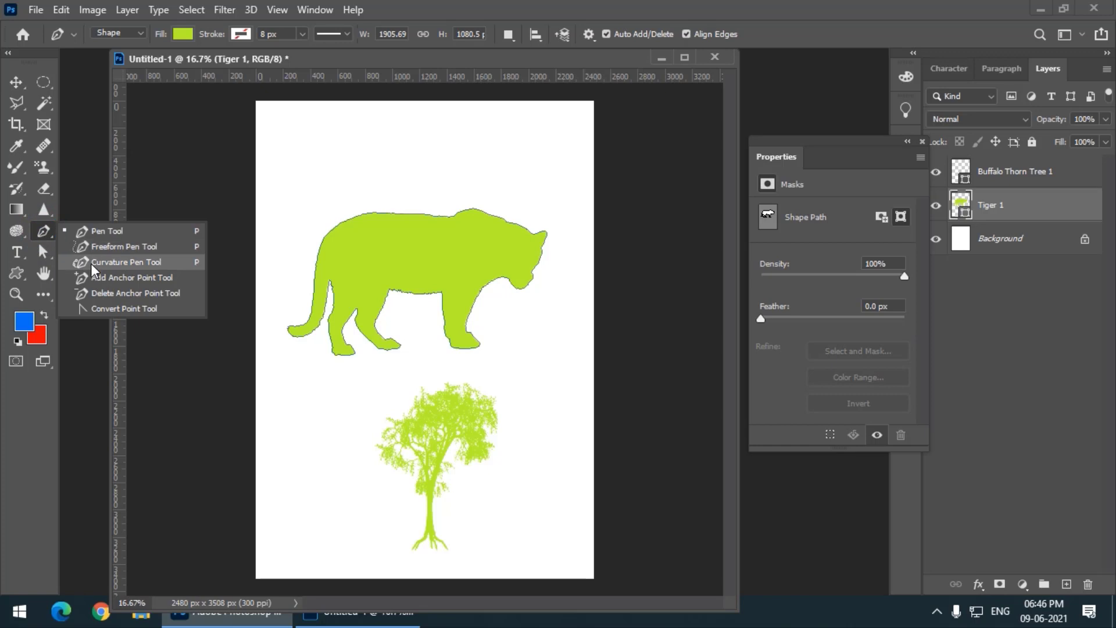
click(110, 310)
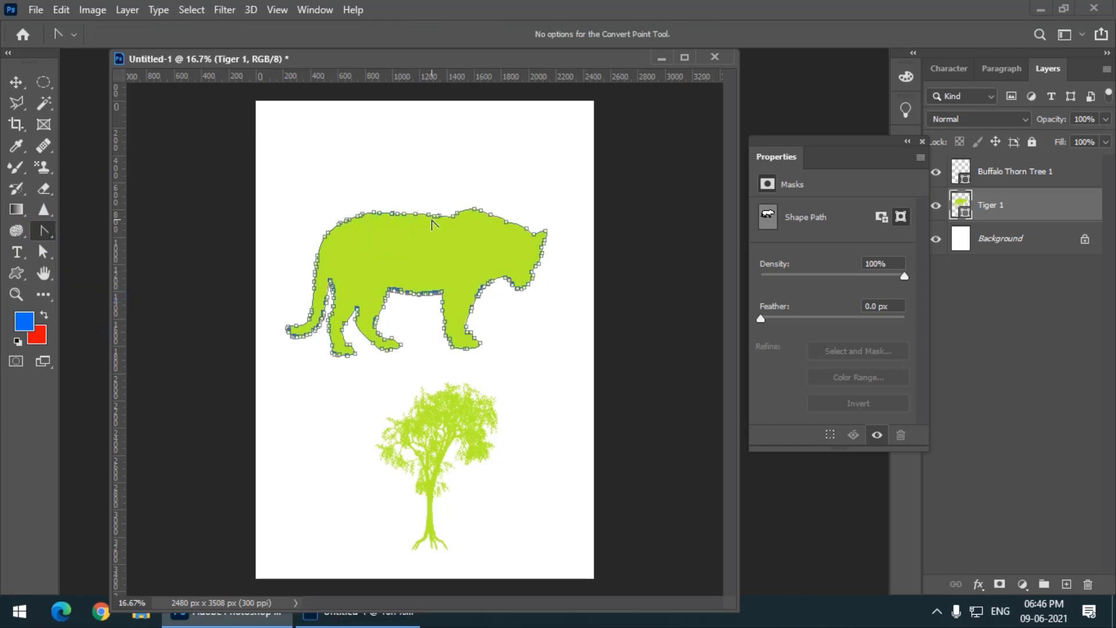
key(ctrl+equal)
key(ctrl+equal)
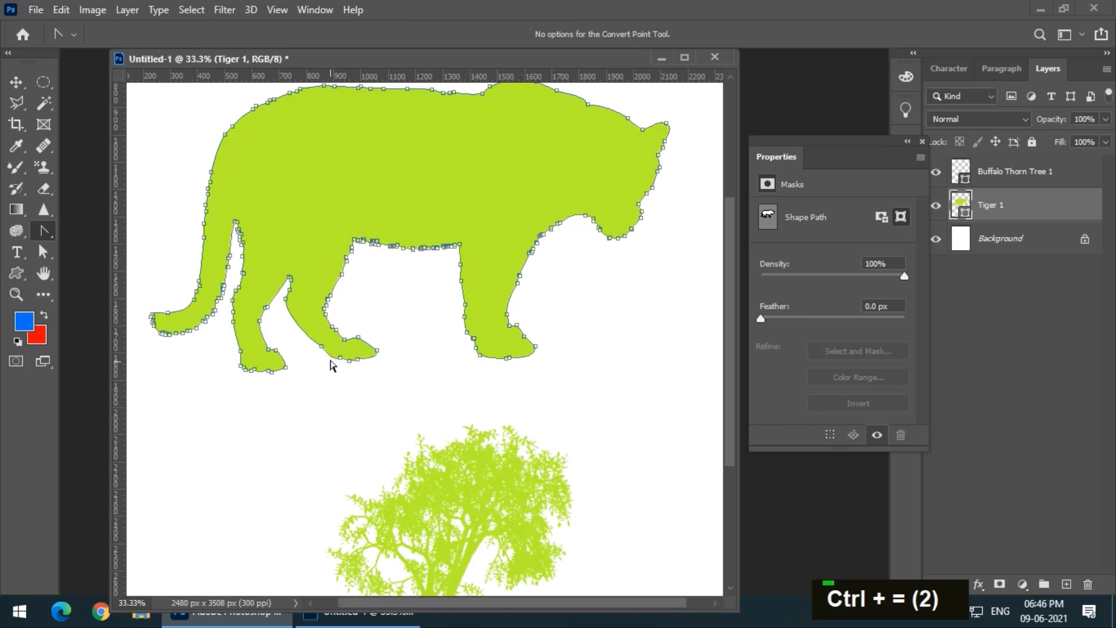
key(ctrl+equal)
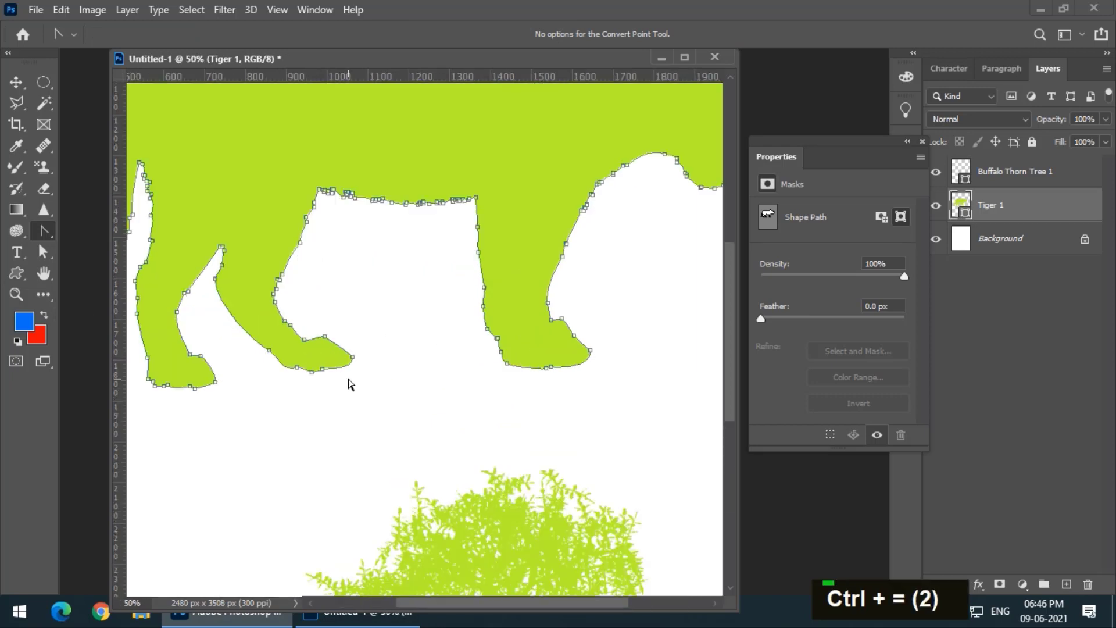
click(353, 356)
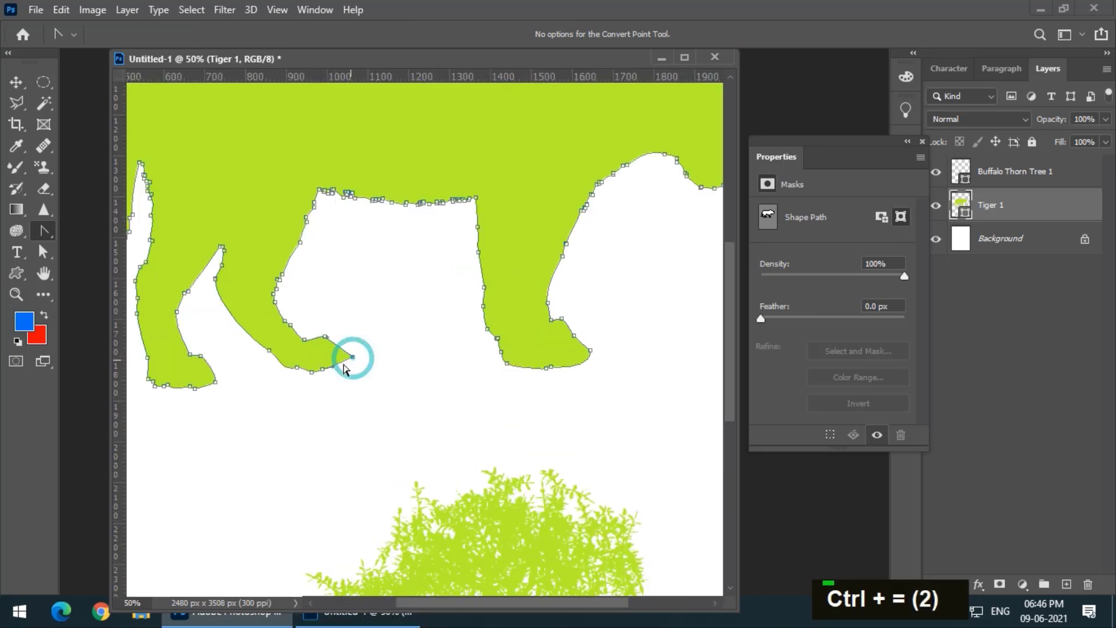
click(321, 368)
click(311, 373)
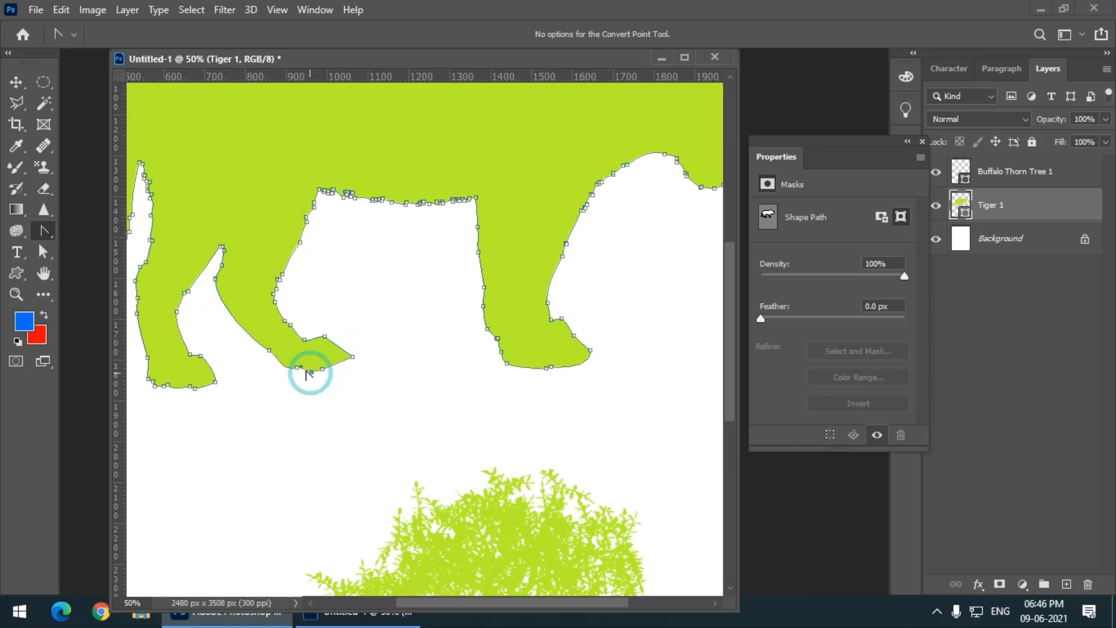
click(296, 368)
click(271, 351)
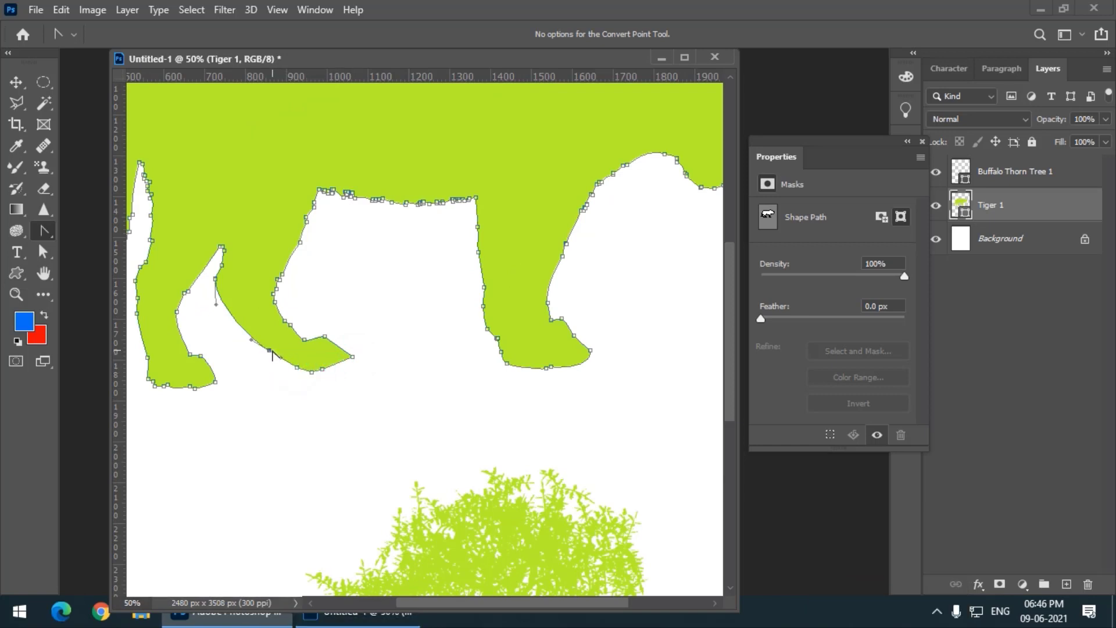
Convert the anchor points on top of the same hind paw and along the back edge of that leg
click(305, 339)
click(324, 337)
click(287, 323)
click(284, 322)
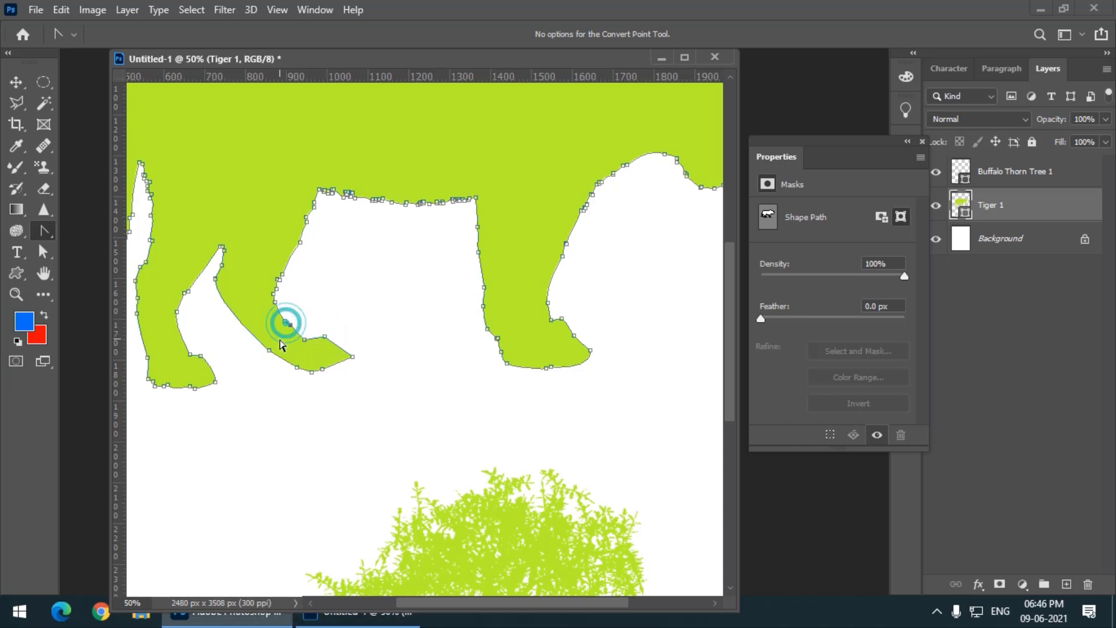
click(269, 350)
click(215, 279)
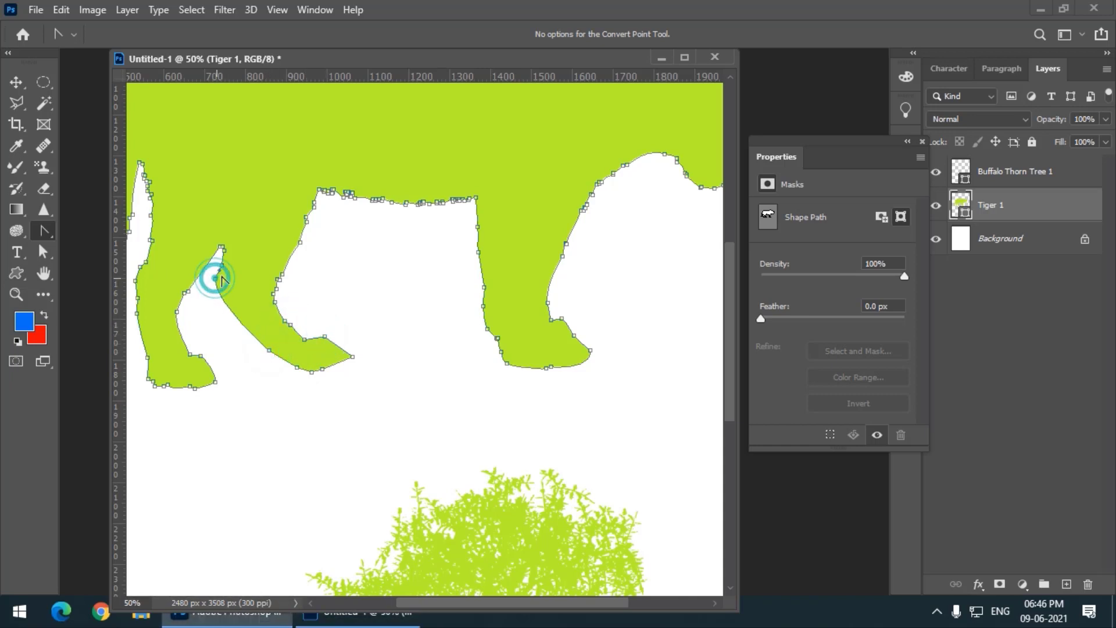
click(221, 265)
Convert the anchor points along the front edge of the hind leg and one low on the front leg's rear edge
double_click(277, 289)
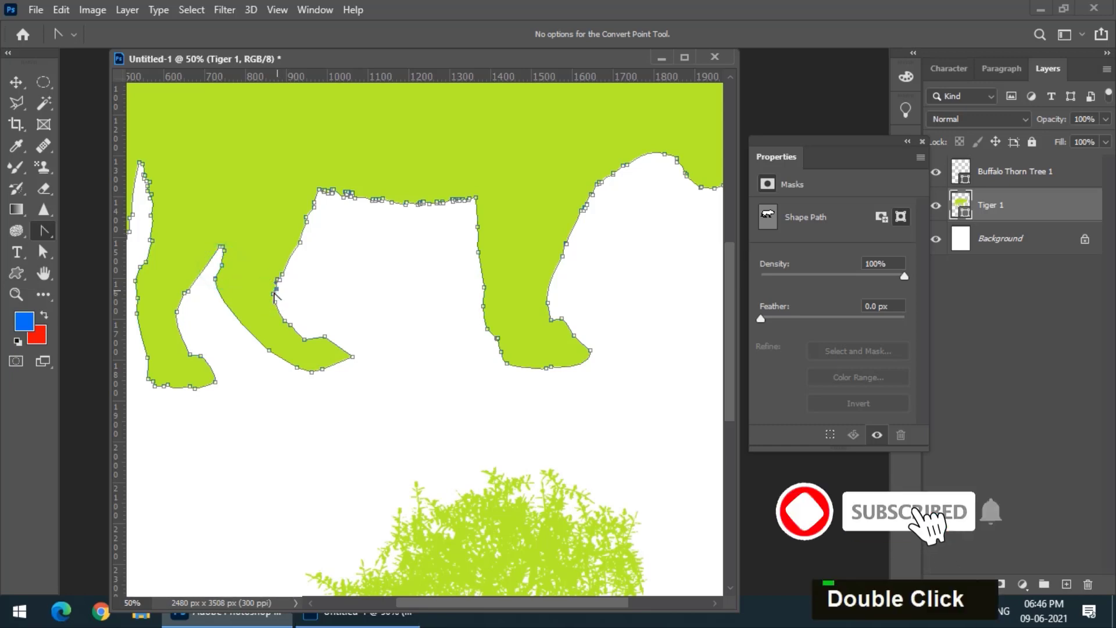
click(286, 323)
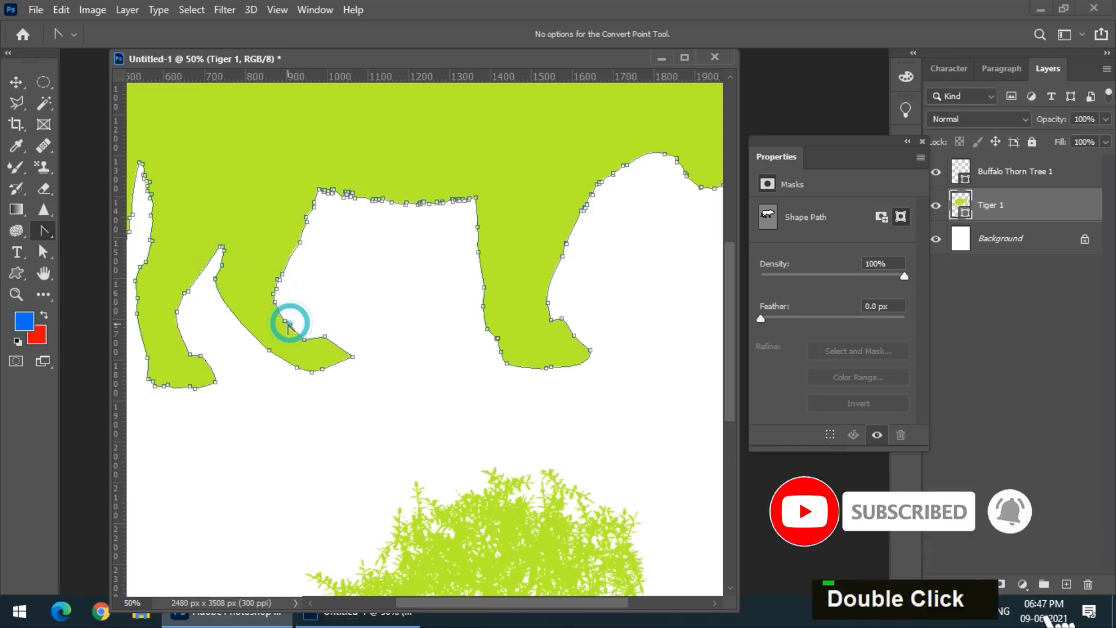
click(275, 295)
click(300, 244)
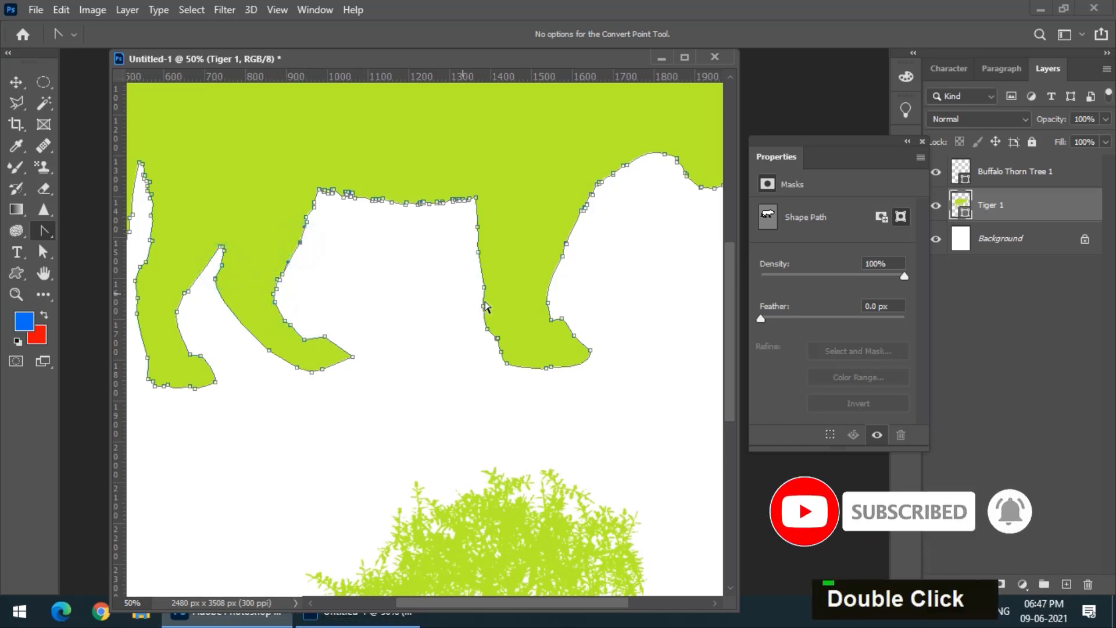
click(488, 328)
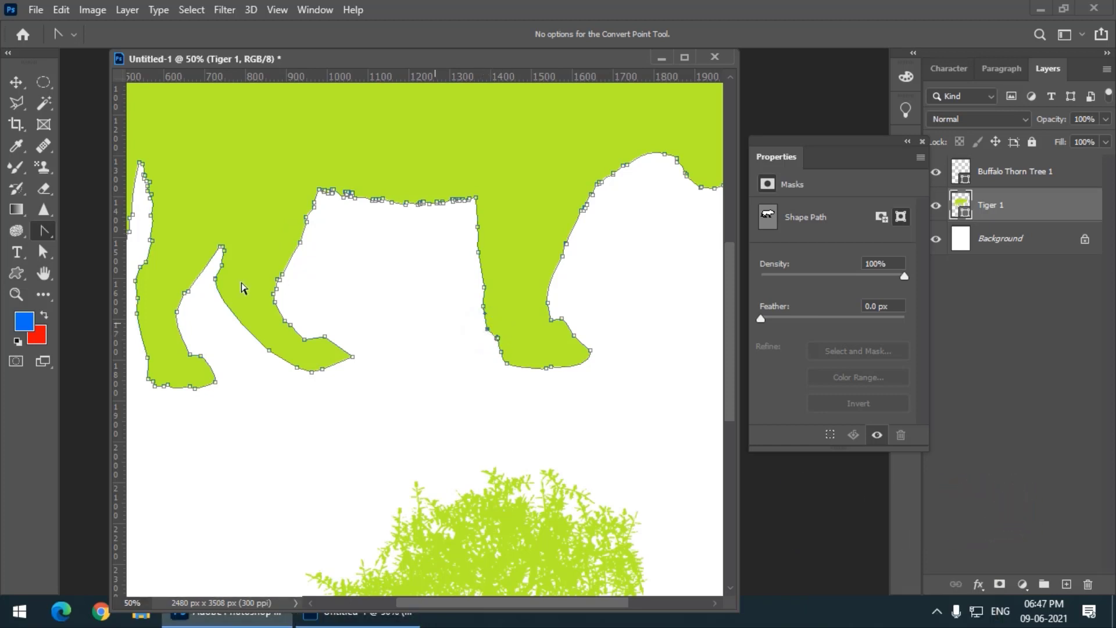
Pull the toe point of the tiger's forward hind paw outward and the neighbouring underside point downward with the Direct Selection tool
click(42, 251)
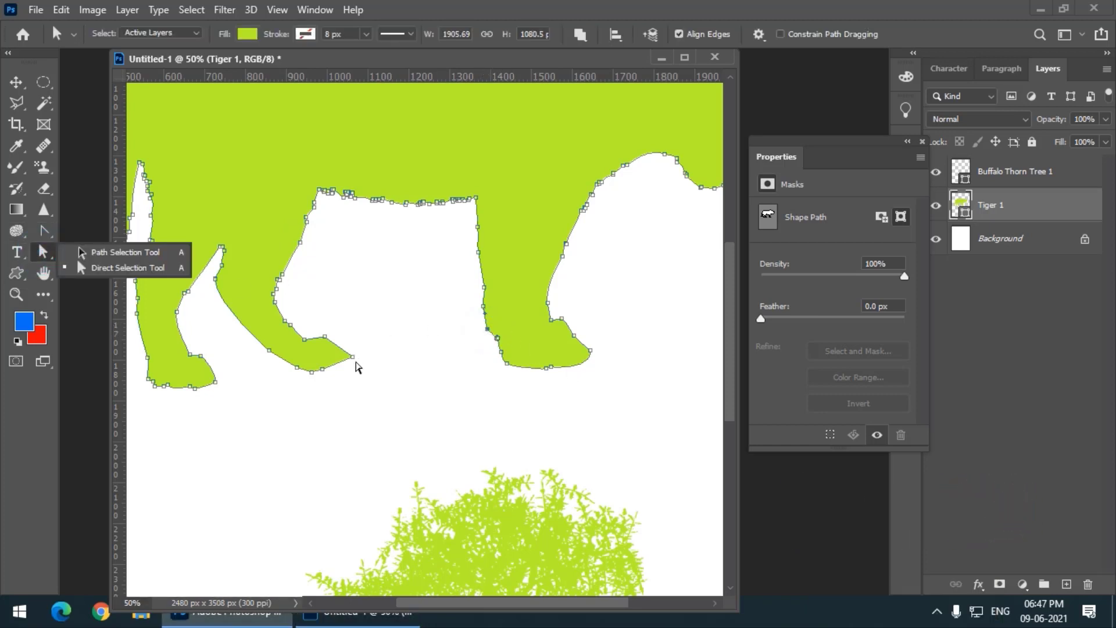
drag(353, 356, 443, 402)
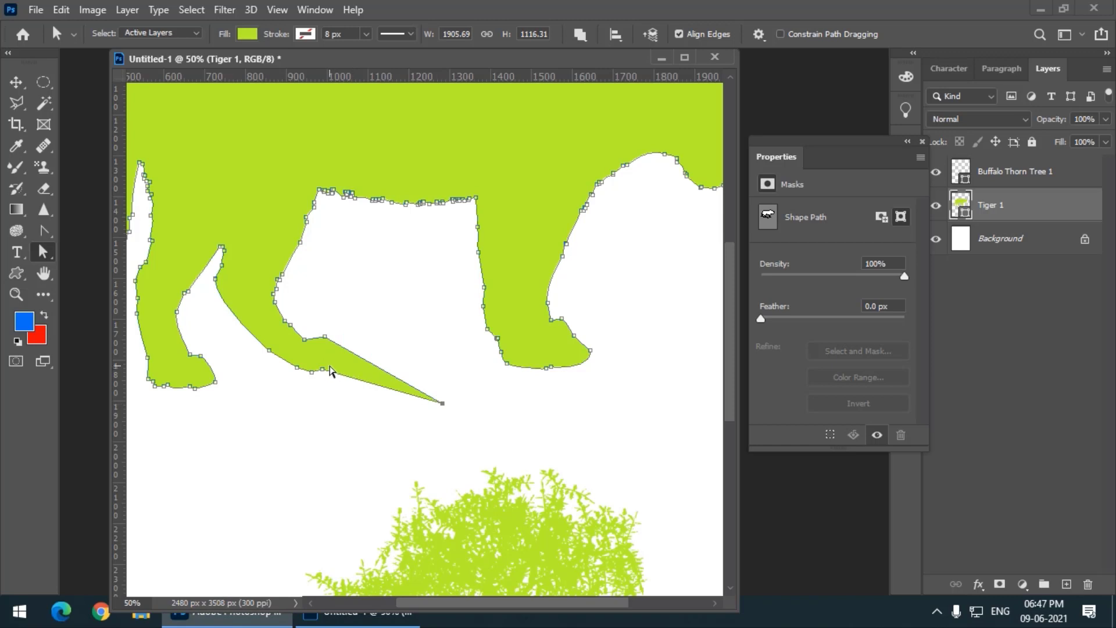
drag(322, 369, 330, 447)
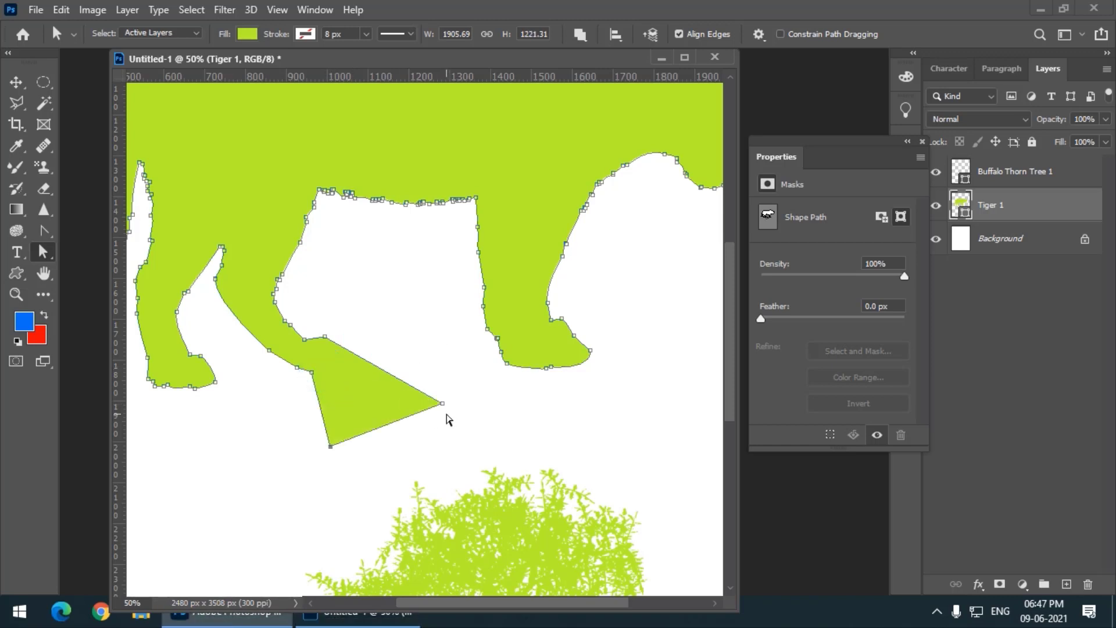
Add an anchor point midway along the front leg's rear edge with the Freeform Pen tool and pull its handles out nearly horizontally
click(44, 233)
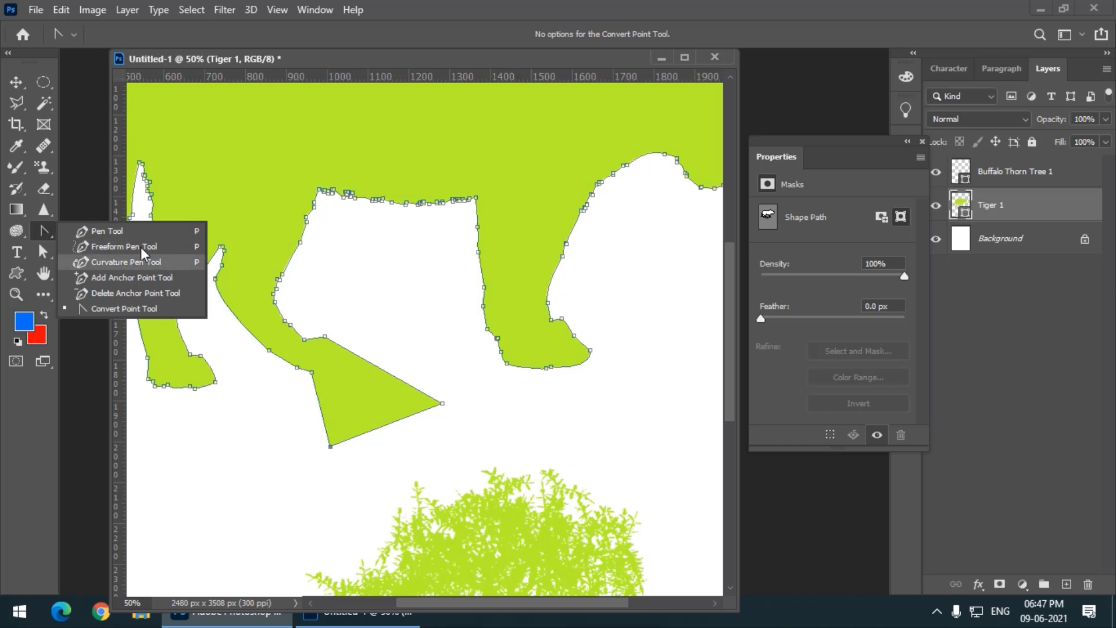
click(122, 246)
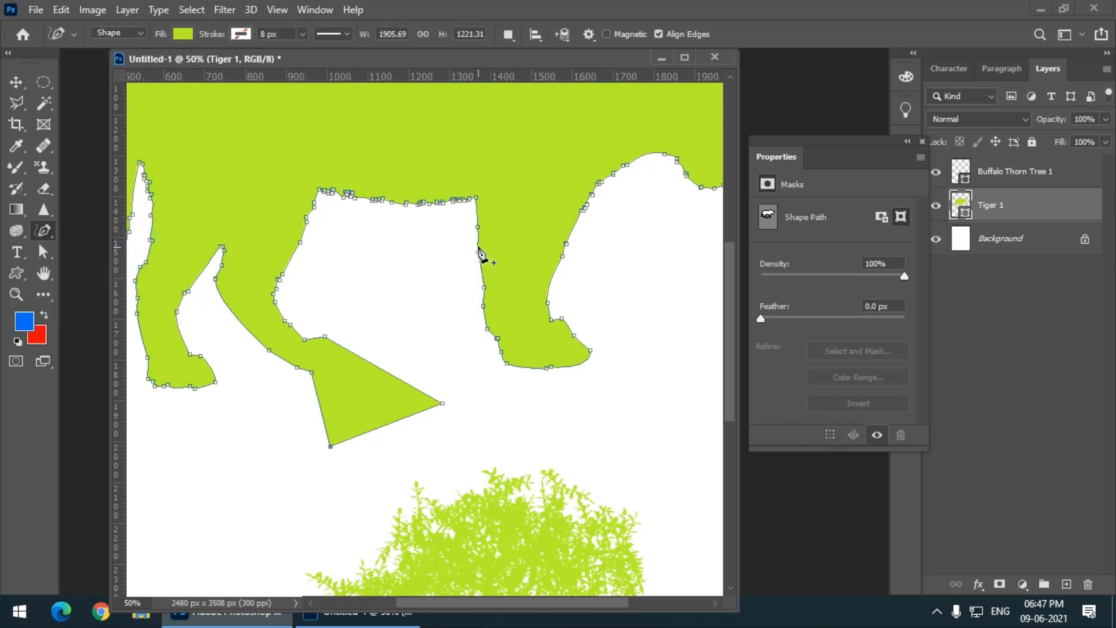
drag(482, 267, 431, 271)
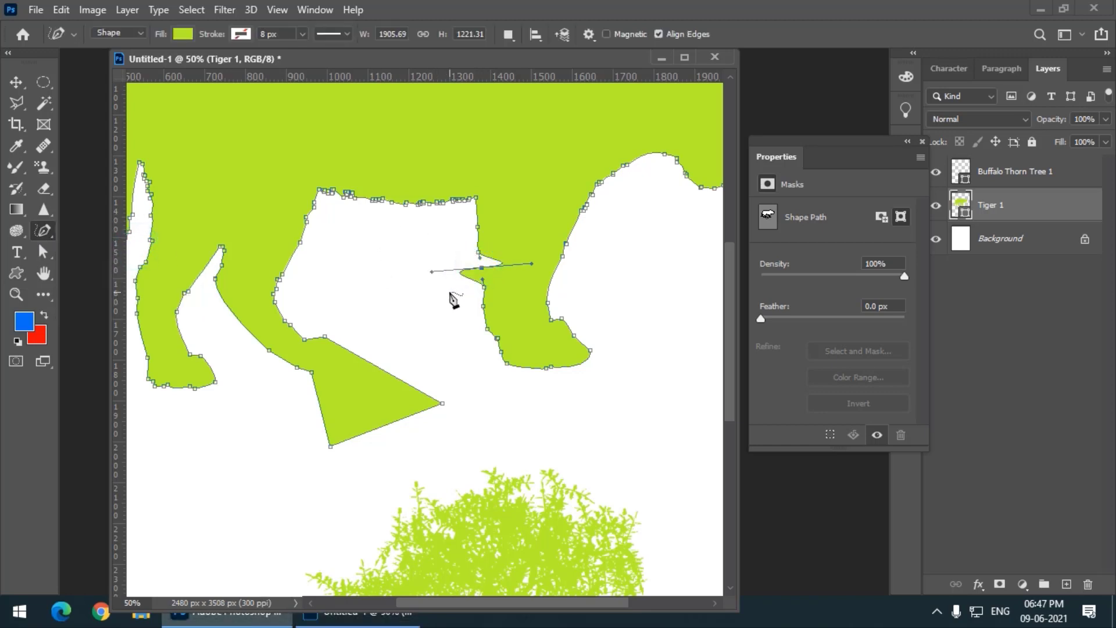
Remove the forward hind paw by deleting its underside, toe and top points with the Delete Anchor Point tool
click(49, 229)
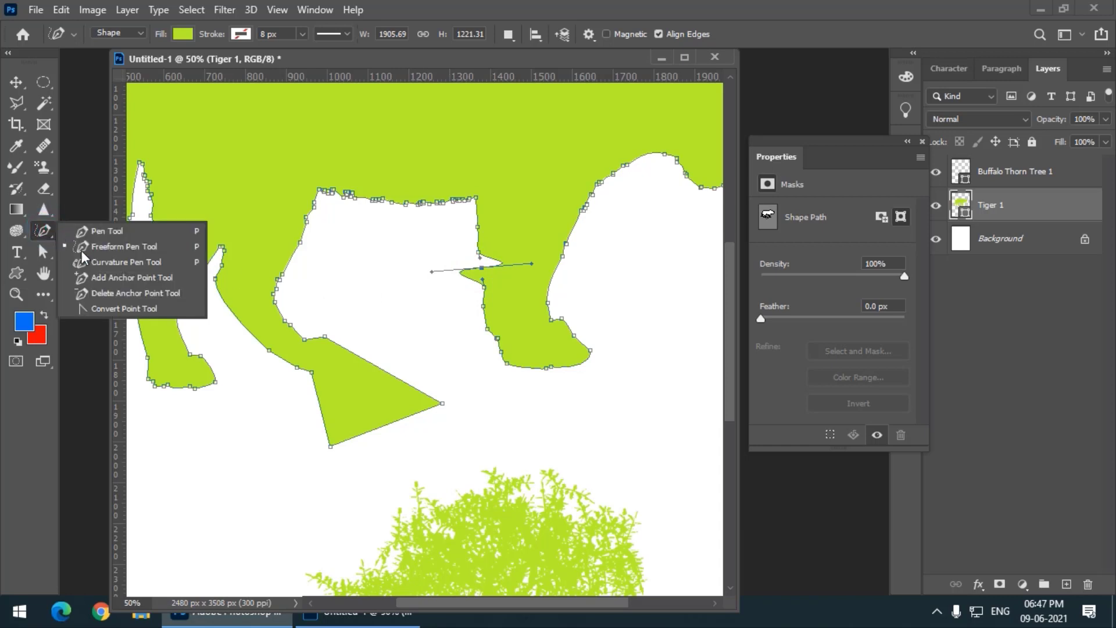
click(111, 293)
click(297, 367)
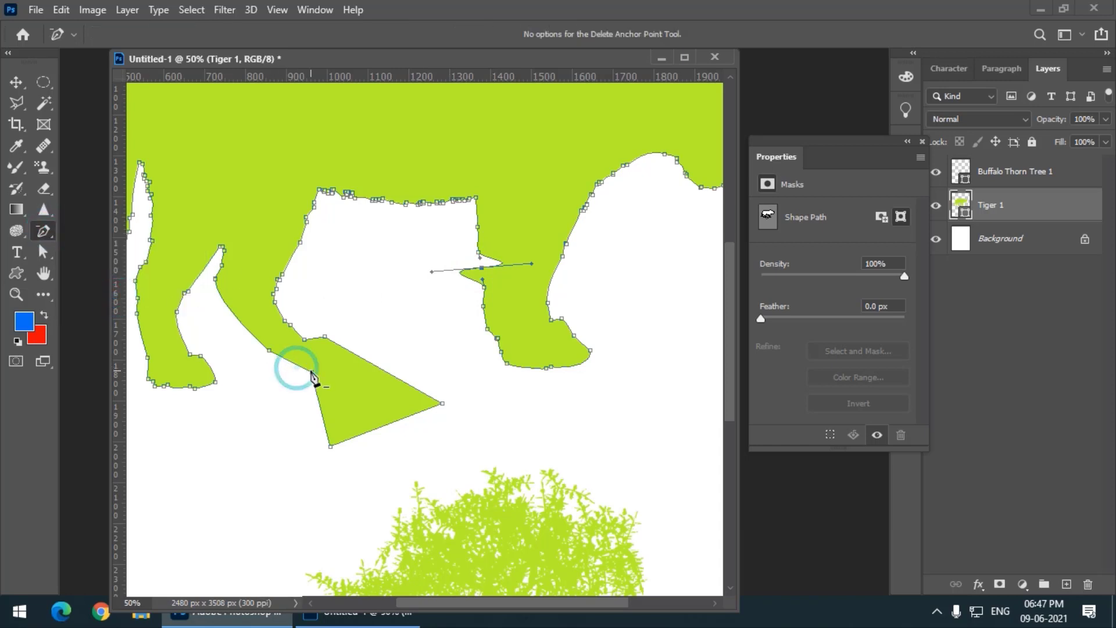
click(312, 371)
click(330, 446)
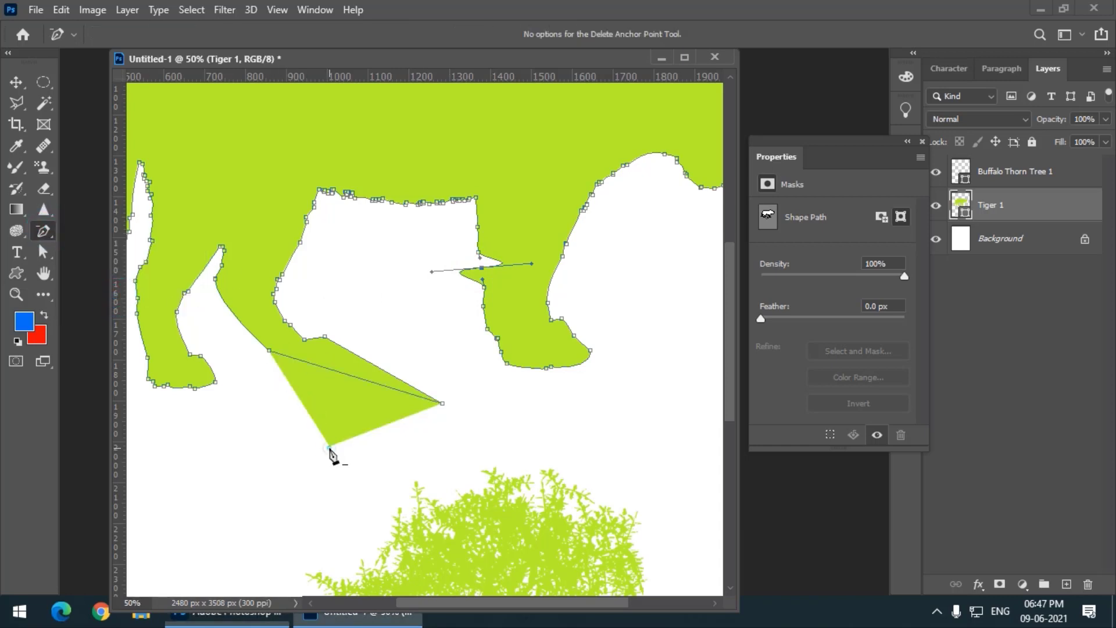
click(442, 401)
click(324, 337)
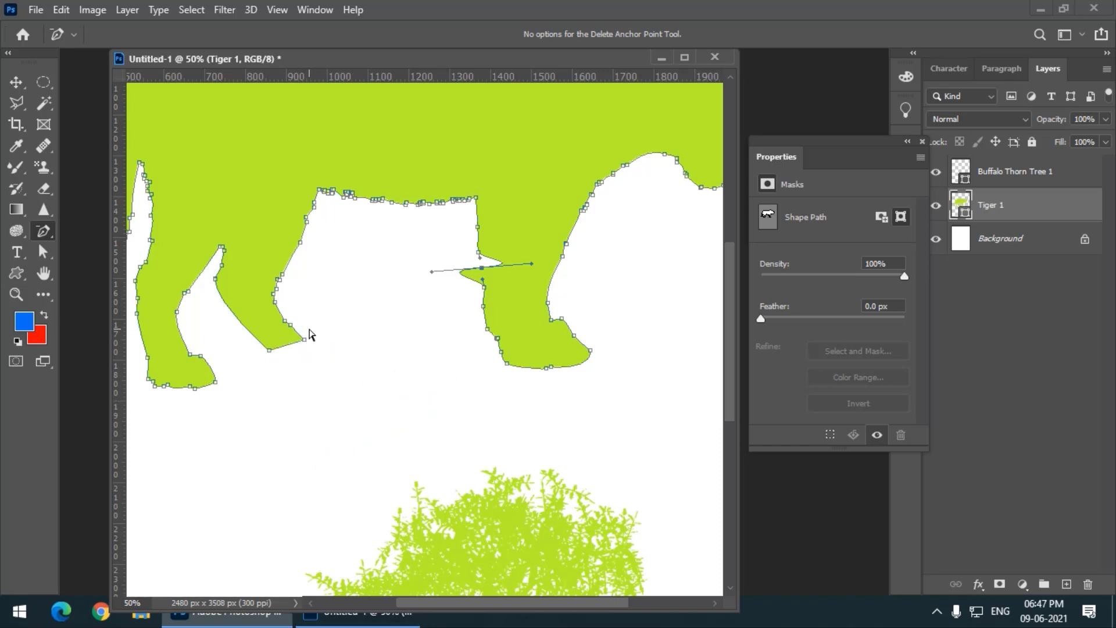
View the whole edited tiger and browse the Custom Shape tool's Leaf Trees, Wild Animals, Boats and Flowers sets
key(ctrl+minus)
key(ctrl+minus)
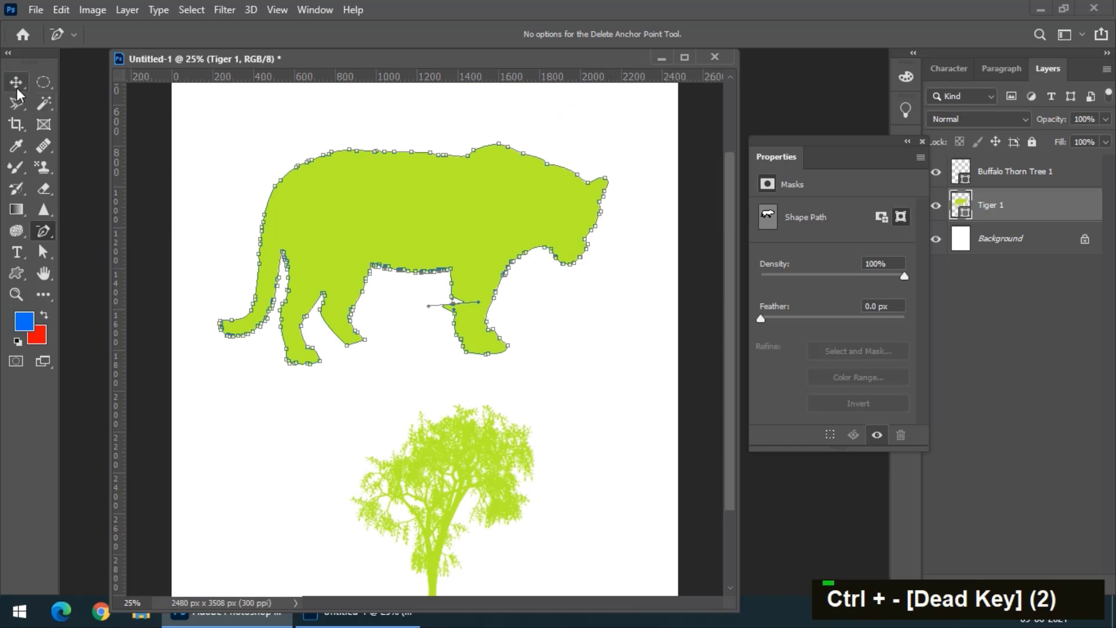
click(17, 86)
scroll(544, 284, up, 1)
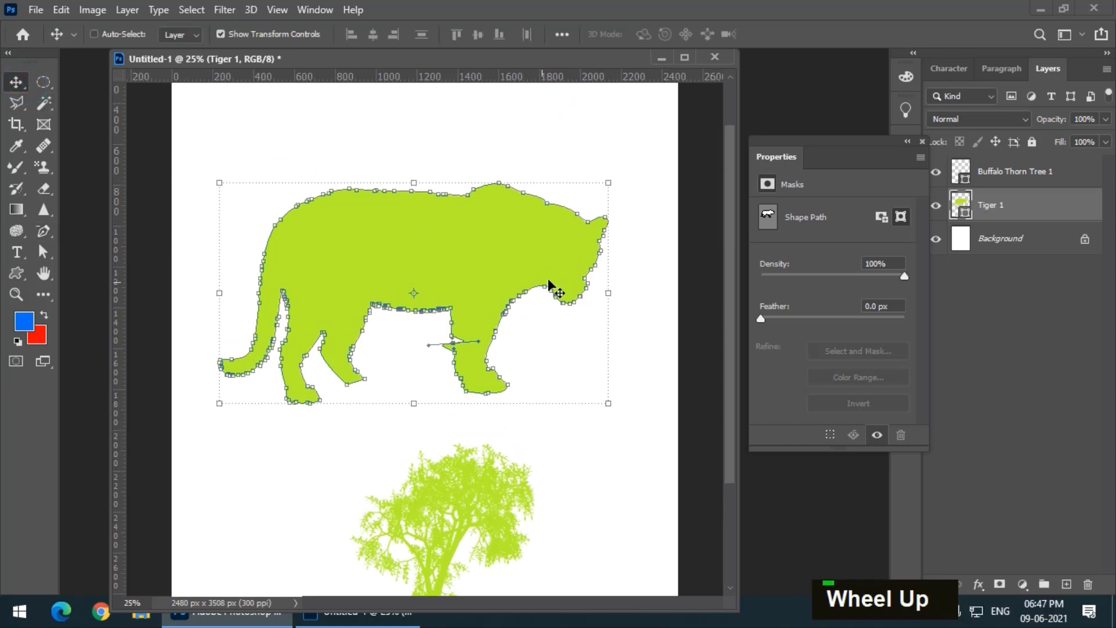
click(23, 272)
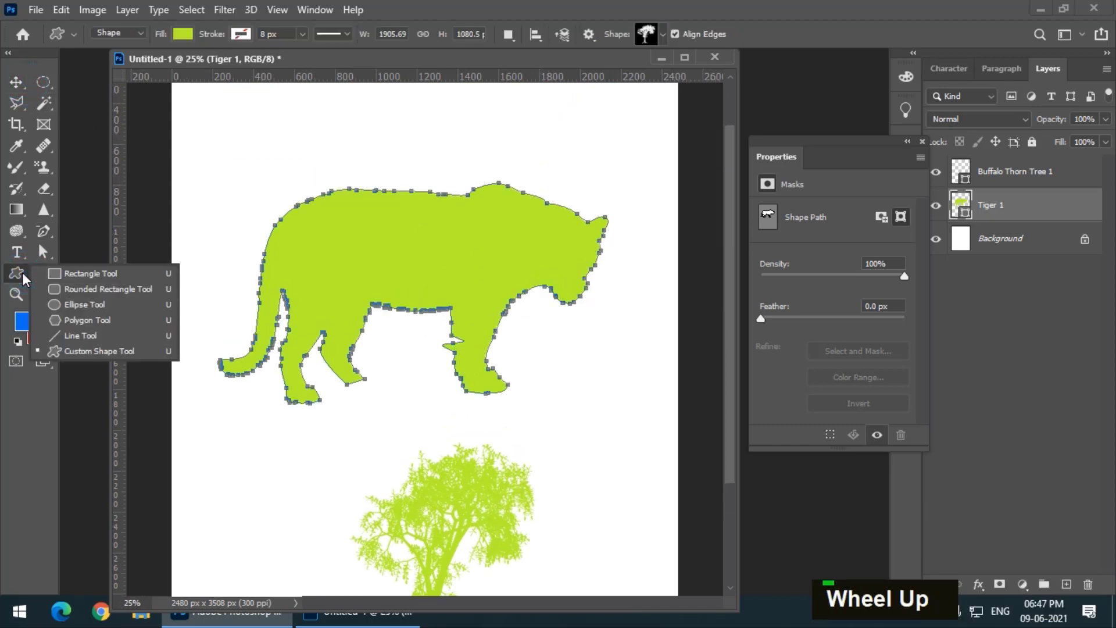
click(159, 351)
click(661, 32)
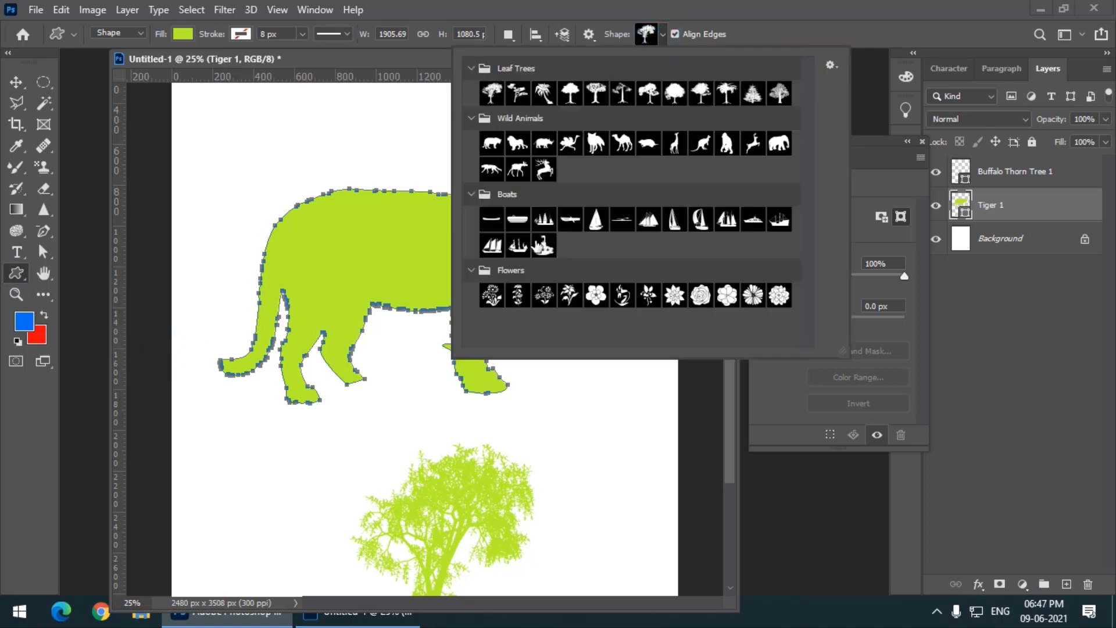
click(382, 62)
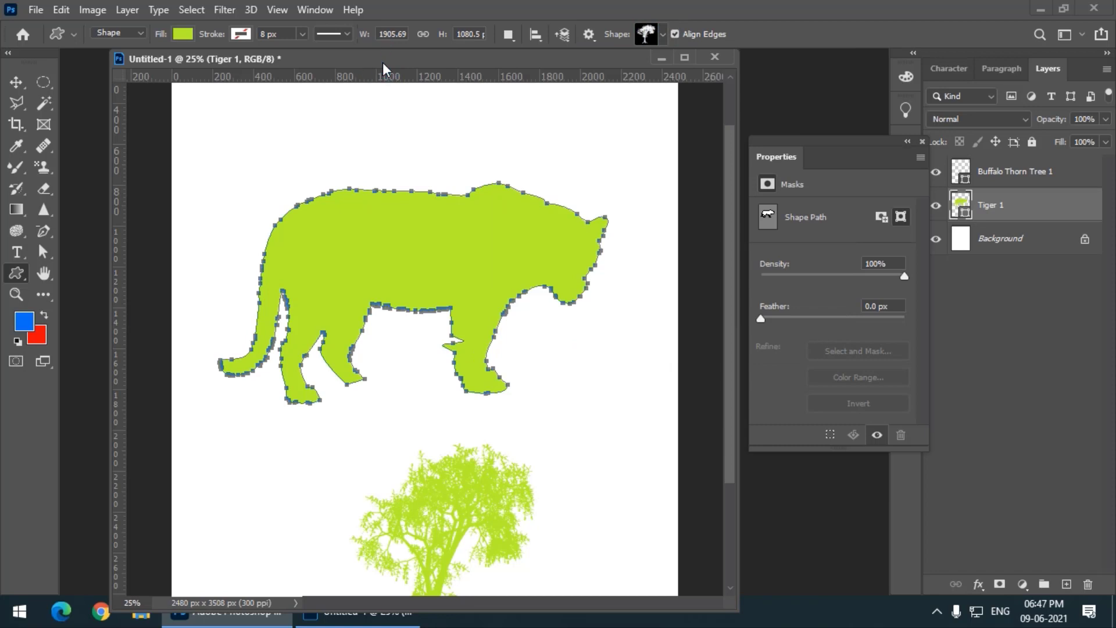